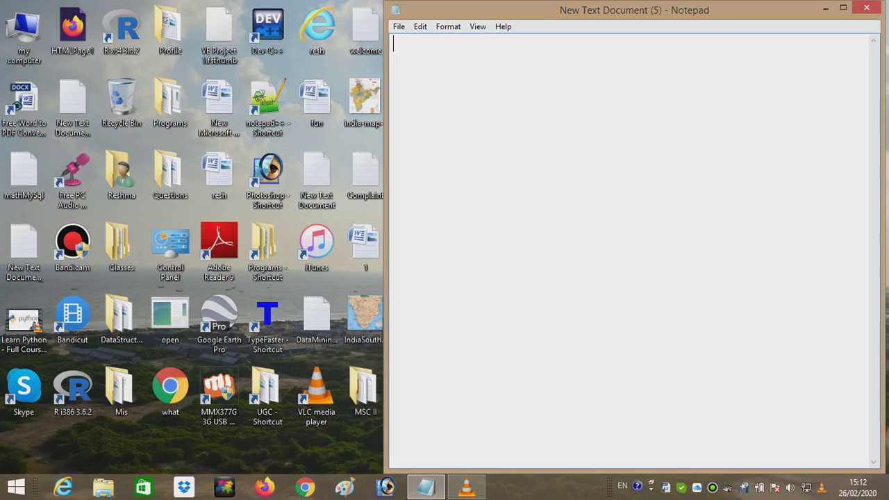
Step: Write the title 'Excel', a dashed underline and the question 'How to calculate students marks using formula in excel?'
text(Excel)
key(Return)
text(--------)
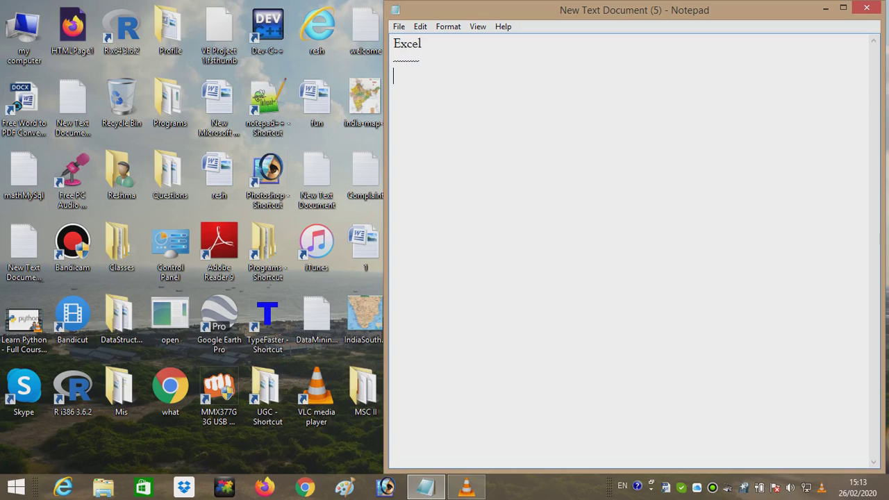
key(Return)
text(How to calculate students )
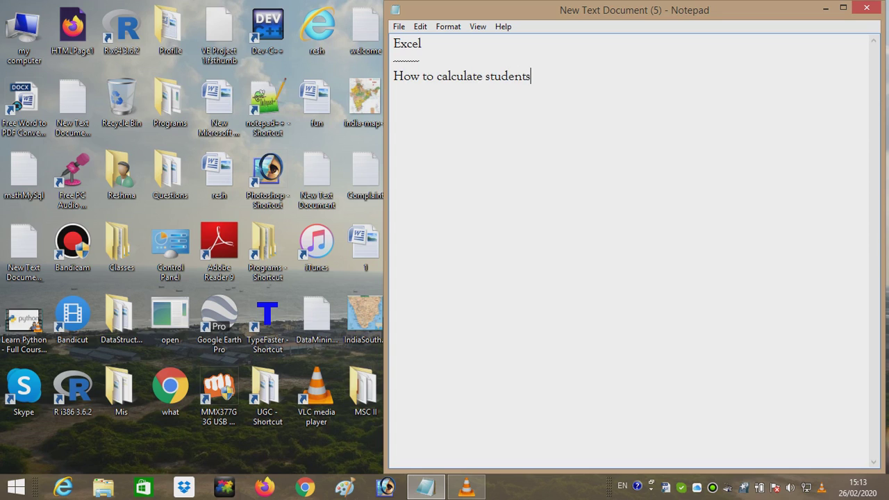
text(mr)
key(BackSpace)
text(ark)
text(s using formula in ec)
key(BackSpace)
text(xcel)
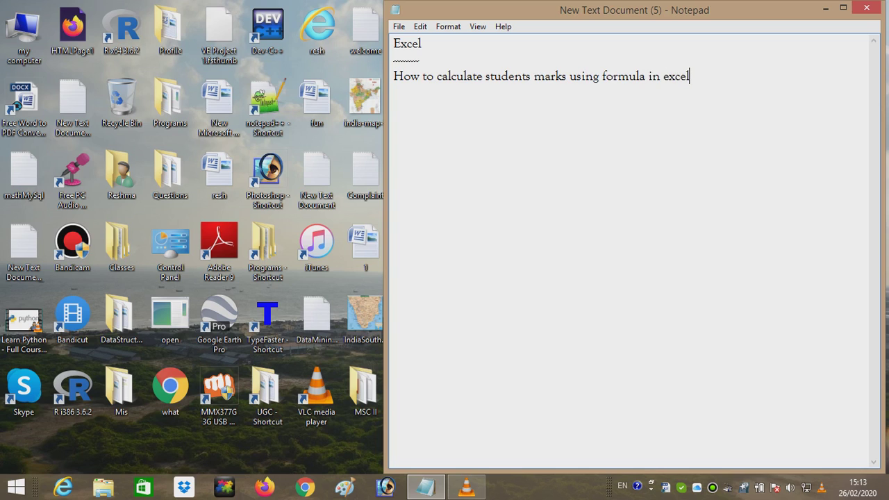
text(?)
Step: Add the task 'Create a Table with 5 students and 5 subject marks and total, average, status;' and begin describing Excel
key(Return)
key(Return)
text(Create a Table with )
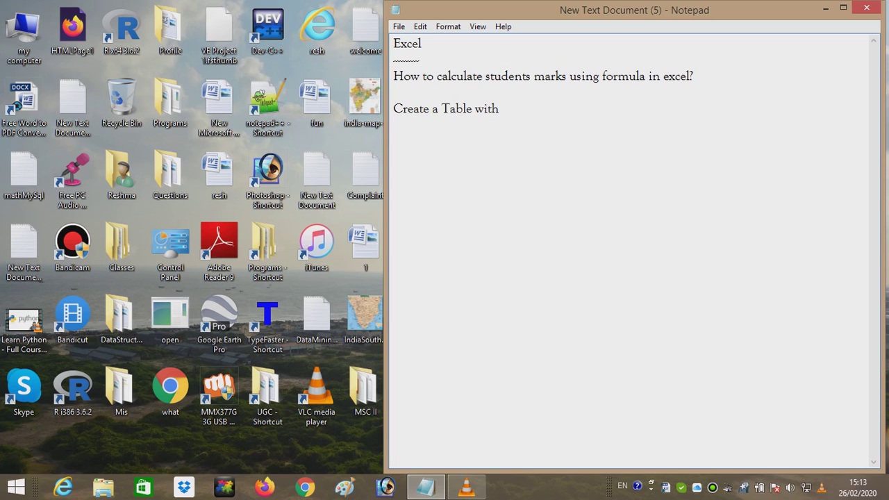
text(5 )
text(st)
text(udents )
text(and )
text(5 su)
text(b)
key(BackSpace)
text(ubje)
key(BackSpace)
key(BackSpace)
text(ject mr)
key(BackSpace)
text(arks )
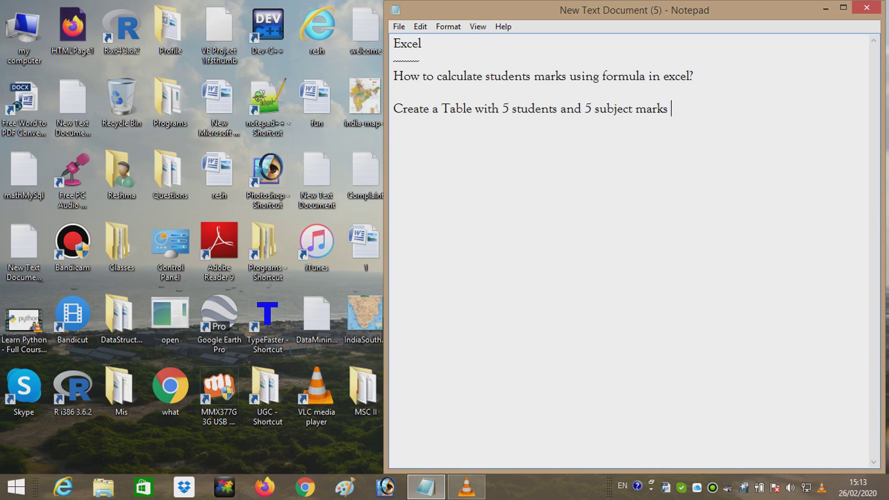
text(and total, average,)
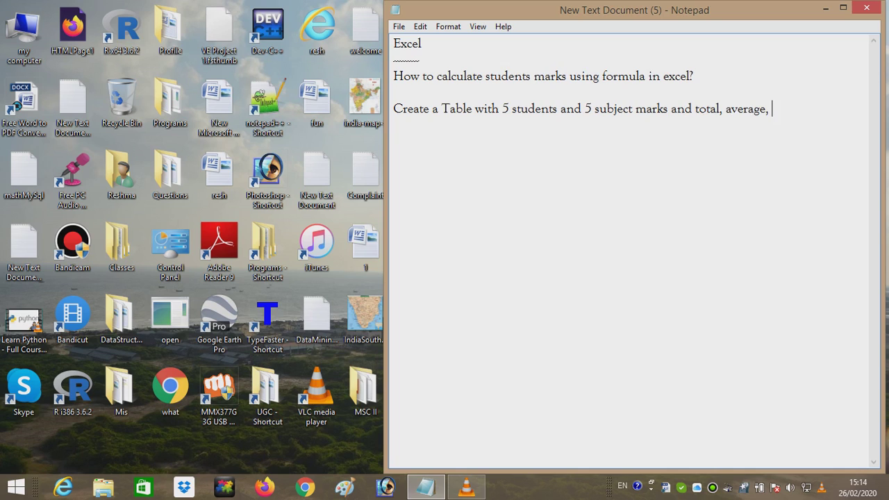
text(status;)
text(Excel is )
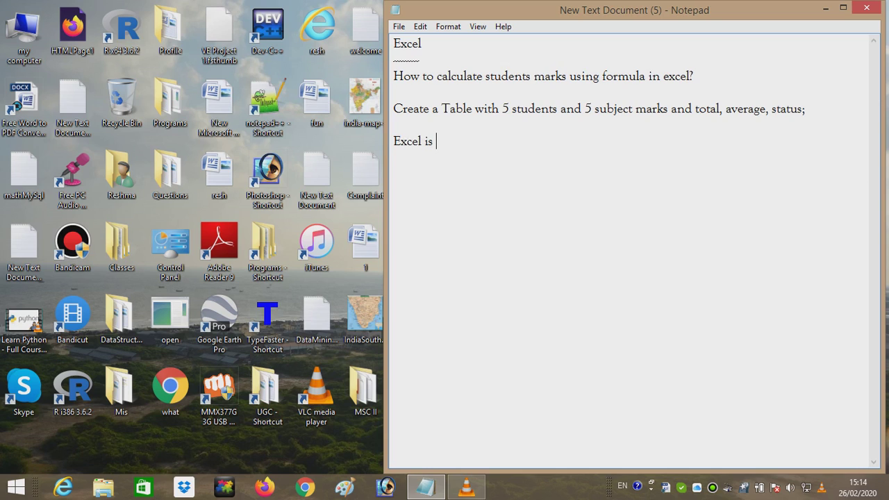
text(a database system is it consist of )
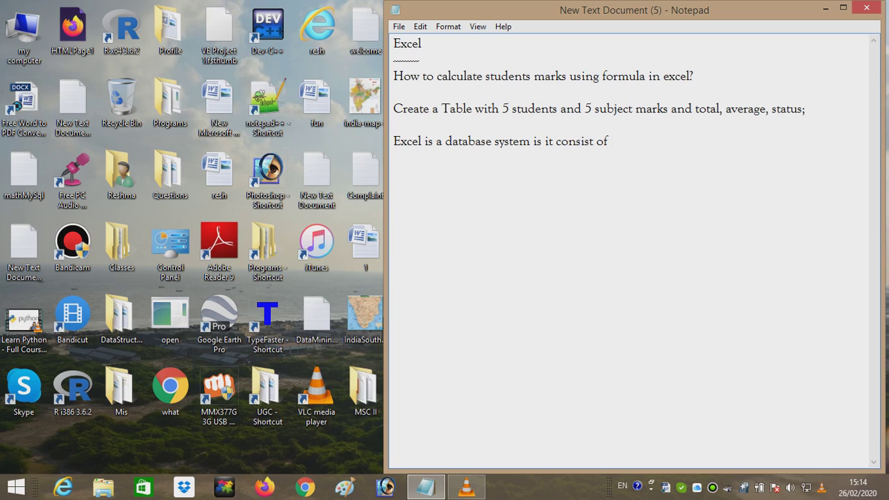
text(Rows and Columns)
Step: Finish the paragraph on Excel as Microsoft's Office application and add the line 'let see how to calculate Marks'
key(BackSpace)
text(. )
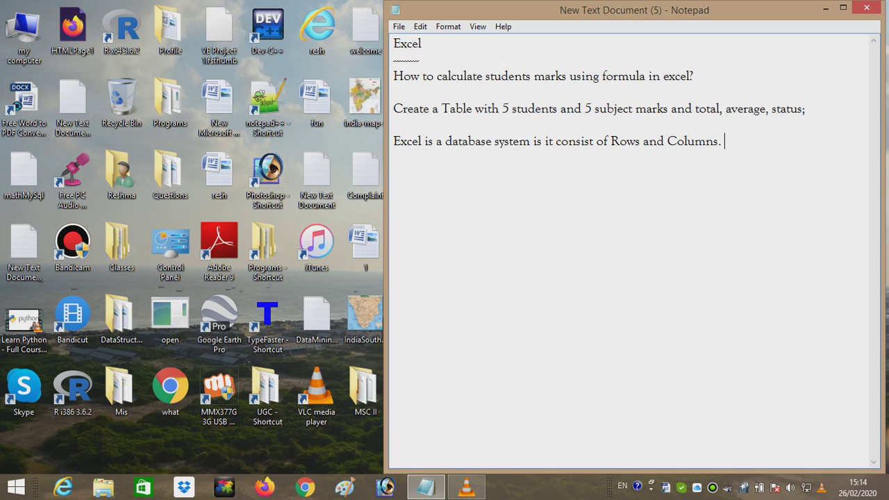
text(Excel application was)
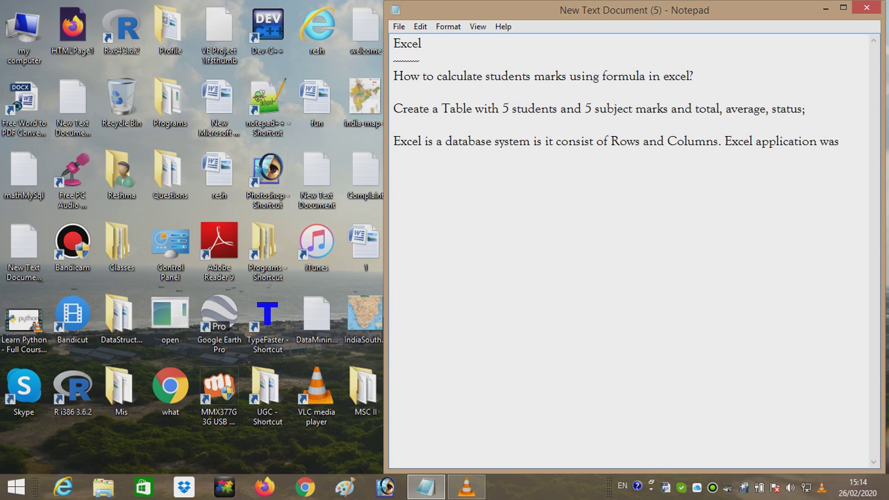
text( developed by Microsoft)
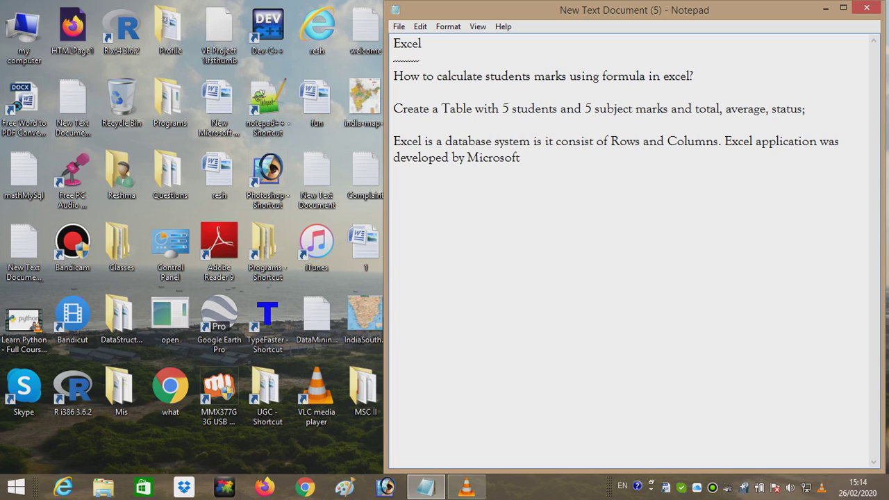
text( Company under the )
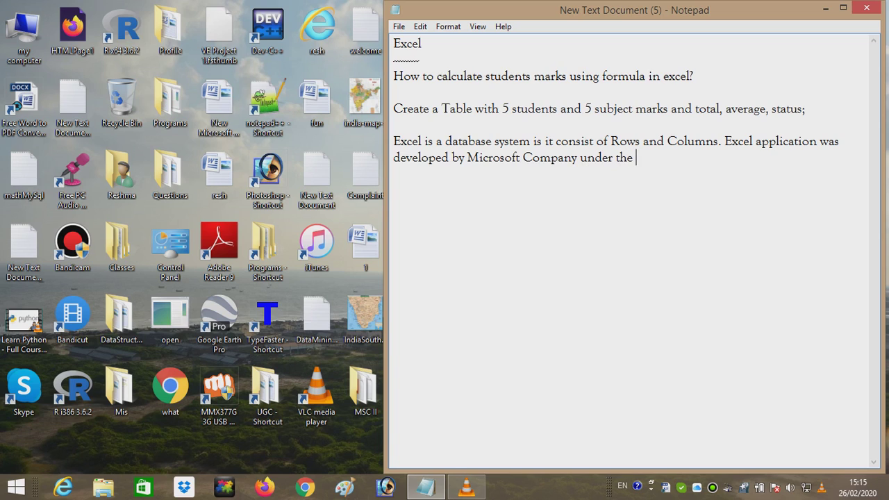
text(Microsoft )
text(Office suite.)
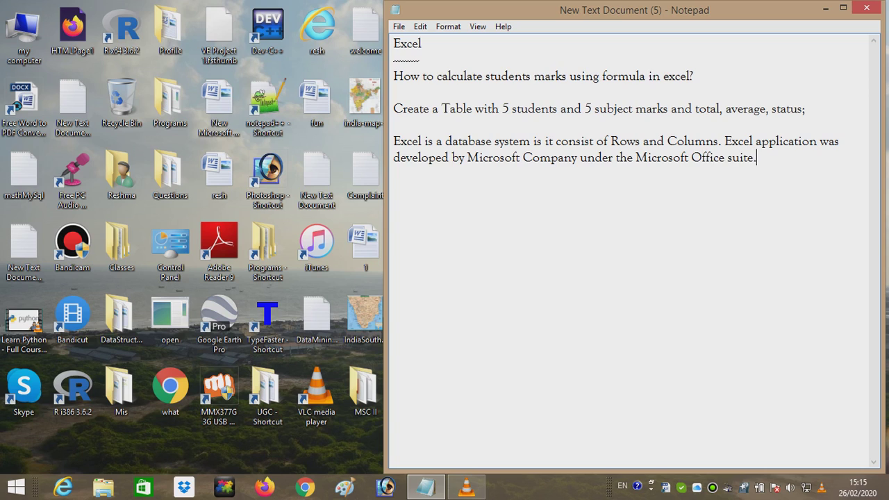
key(Return)
key(Return)
text(let see how to calculate )
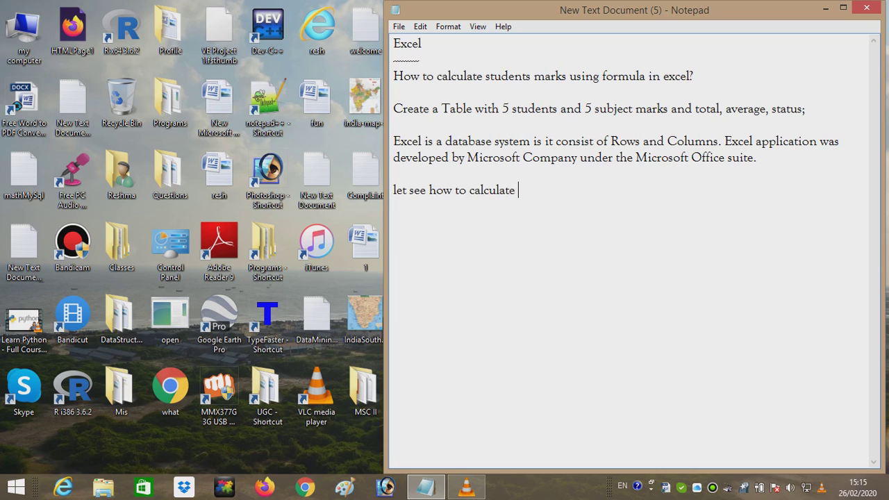
text(Marks)
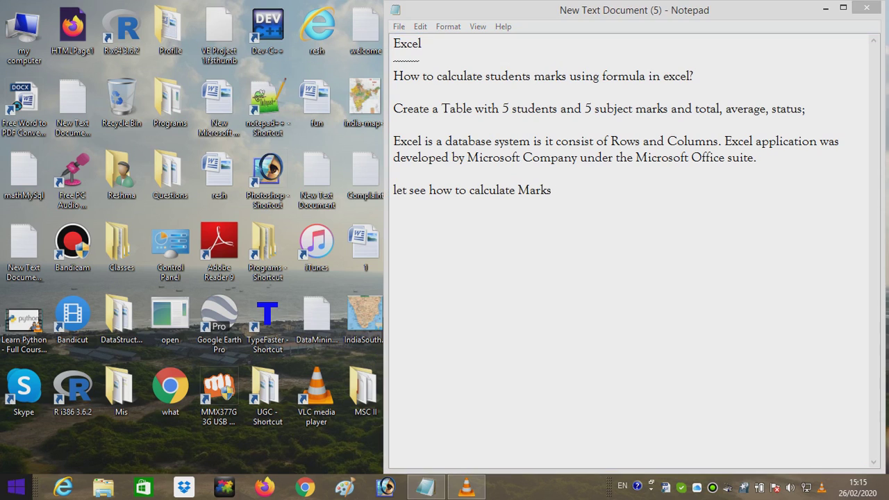
key(super+x)
Step: Launch Excel by running 'excel' from the Run dialog to get a blank Book1
key(Return)
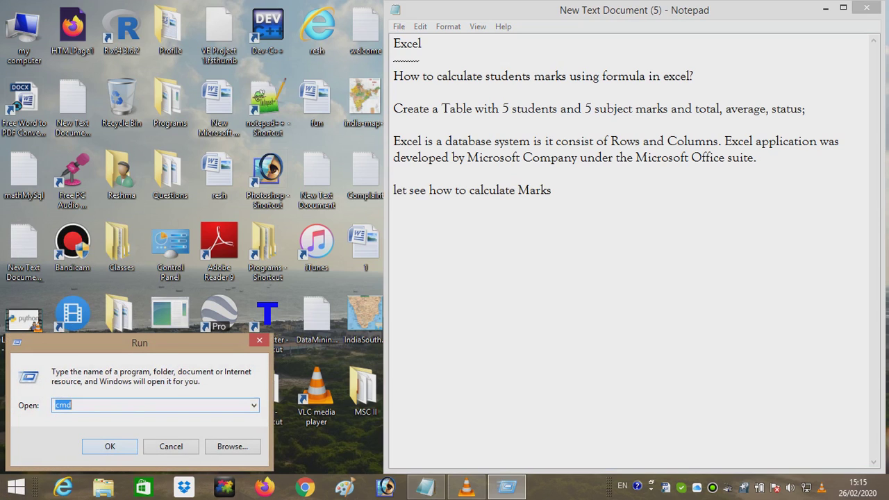
text(excel)
key(Return)
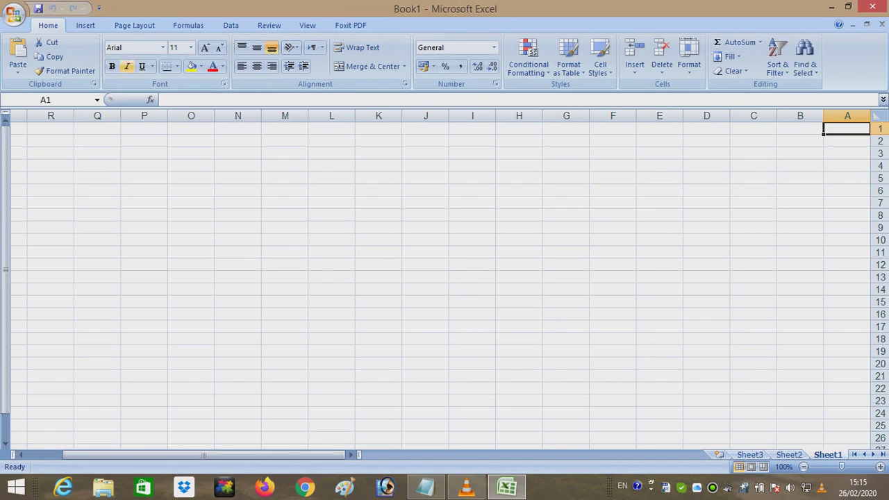
Step: Turn off Sheet Right-to-Left under Page Layout so columns run A to R from the left
click(307, 25)
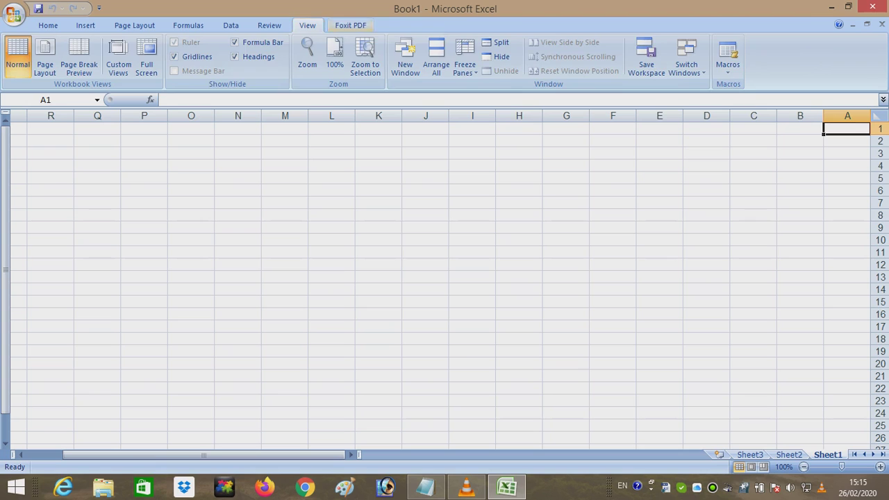
scroll(307, 25, down, 1)
click(270, 25)
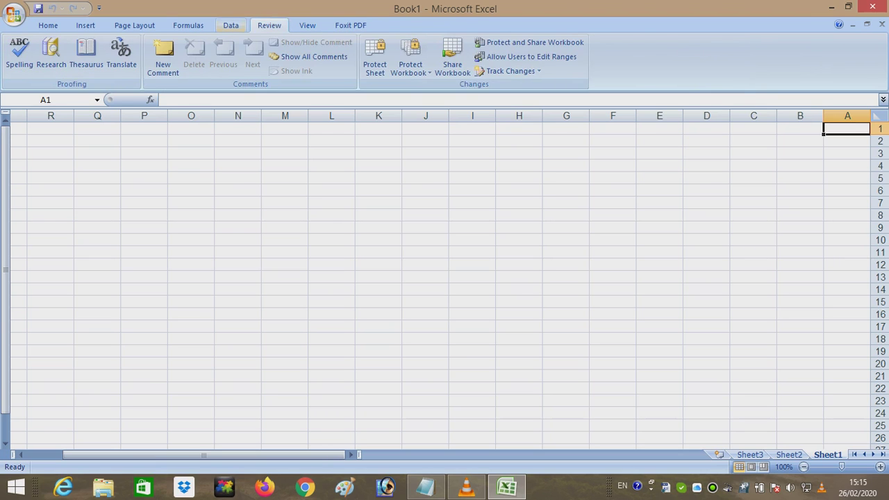
click(230, 25)
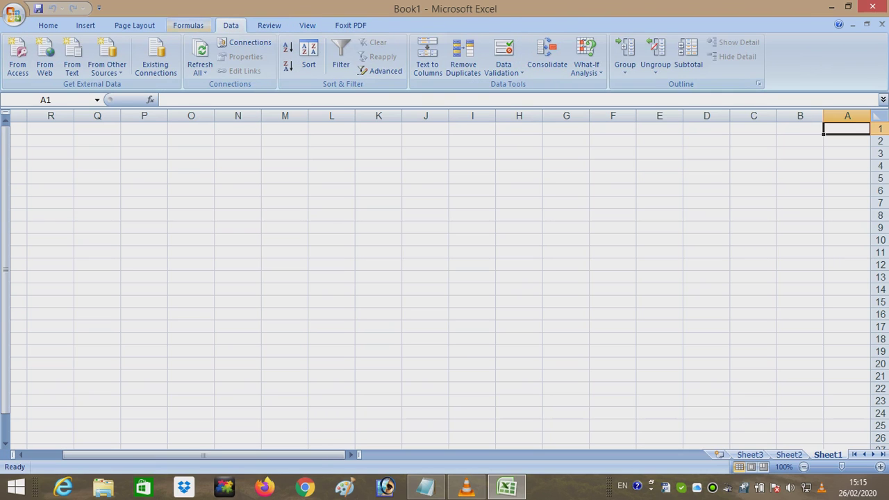
click(188, 25)
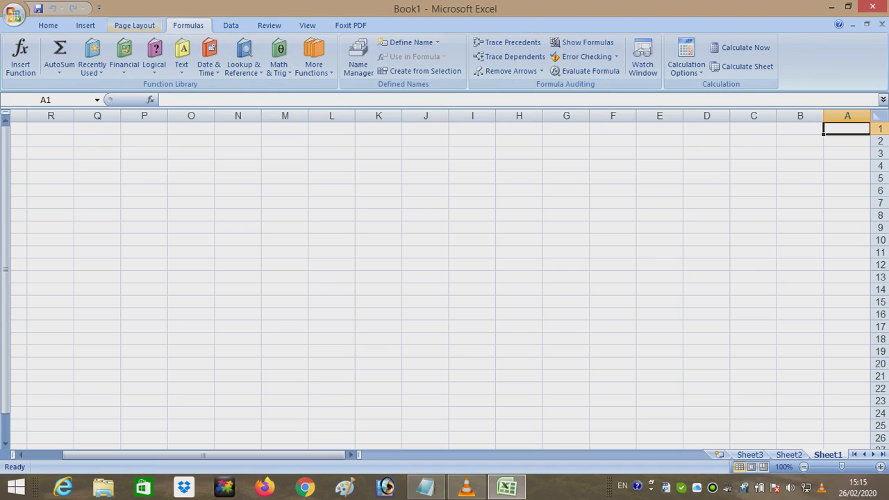
click(134, 25)
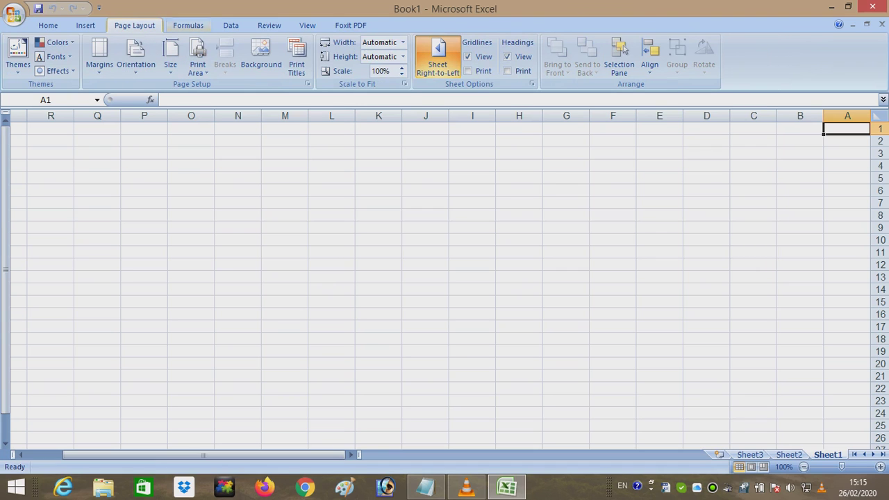
click(438, 59)
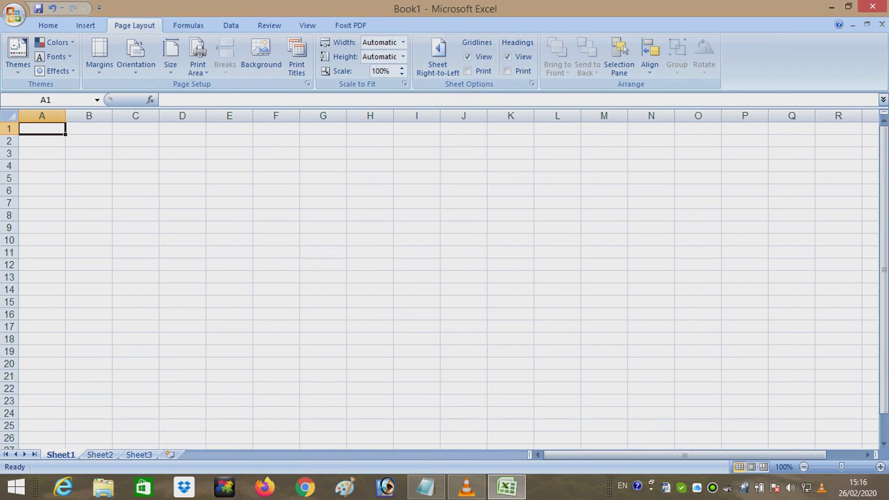
Step: Enter headers Roll No, StudentName, Mark1, Mark2, Mark3 and Mark4 across row 1
text(Roll No)
key(Tab)
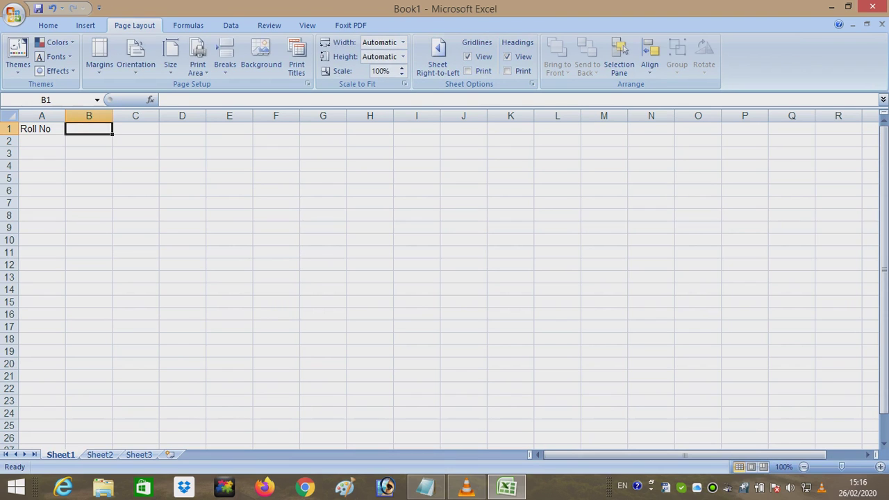
text(Student)
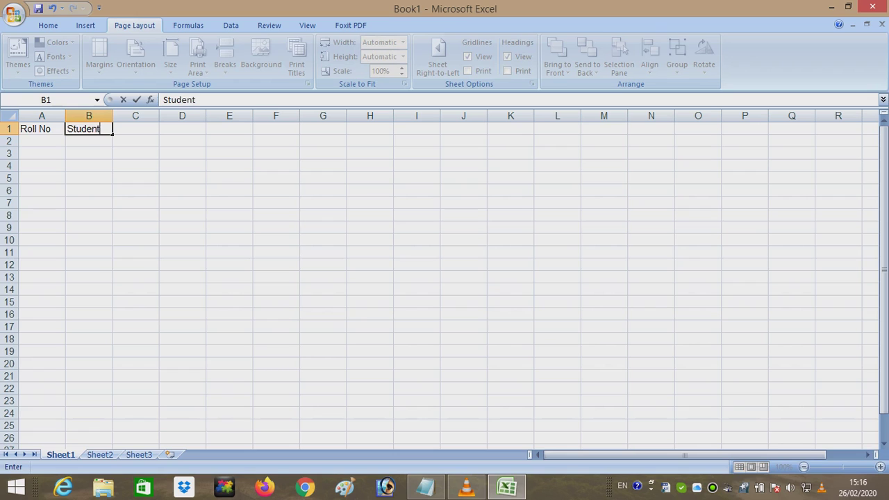
text(Name)
key(Tab)
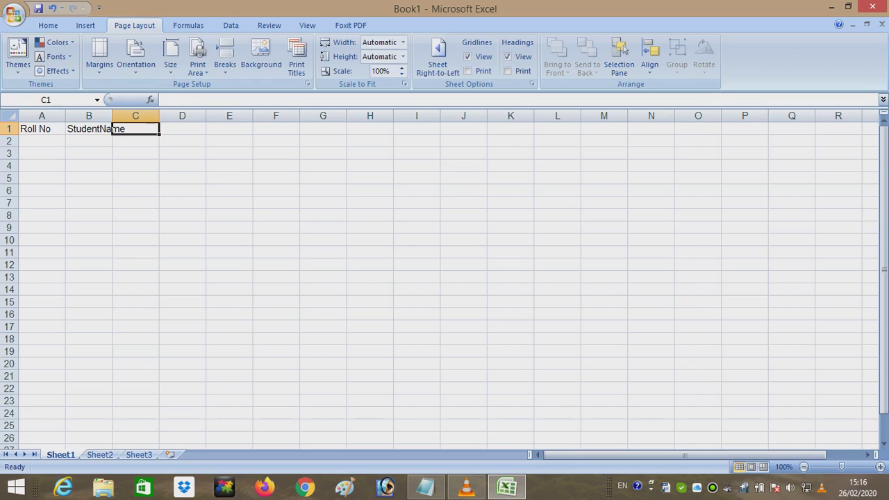
text(Mark1)
key(Tab)
text(rk2)
key(Tab)
text(Mark3)
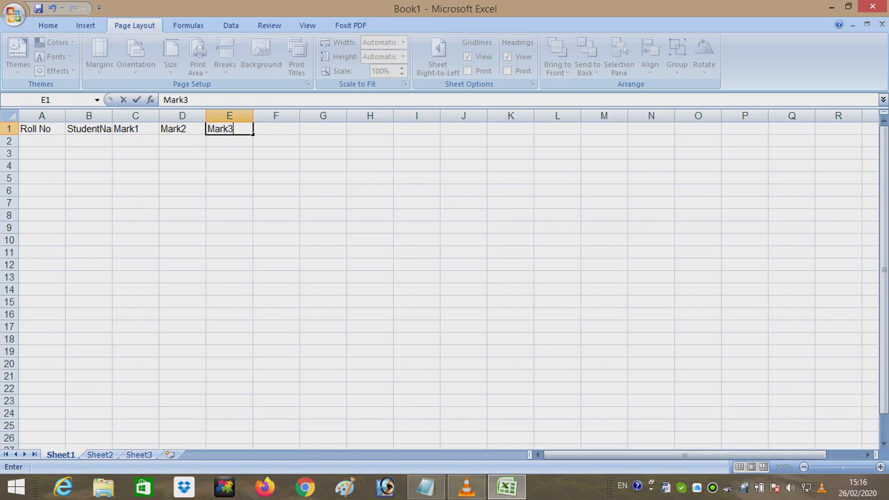
key(Tab)
text(Mark)
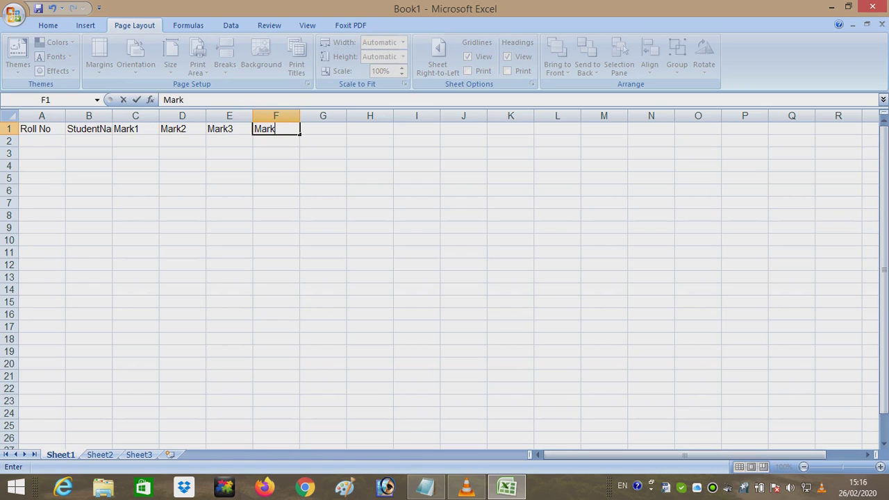
text(4)
key(Tab)
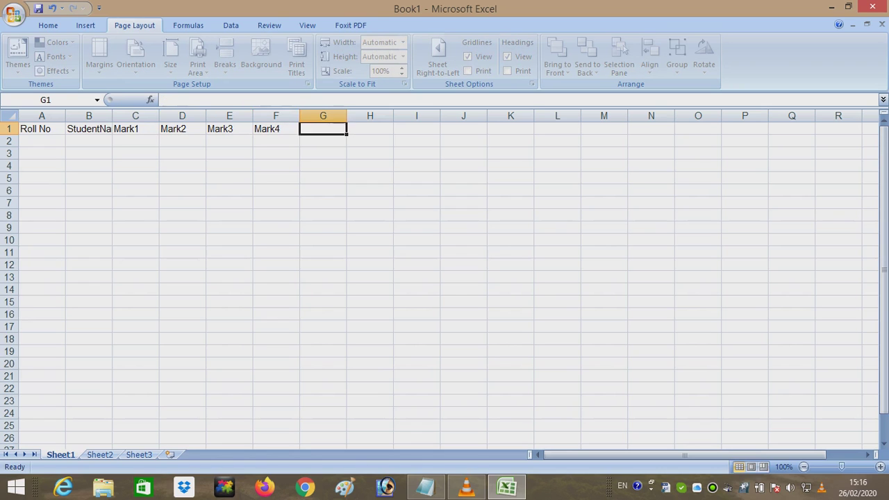
Step: Add headers Mark5, Total, Average and Status in G1 to J1
text(m)
key(BackSpace)
text(Mark5)
key(Tab)
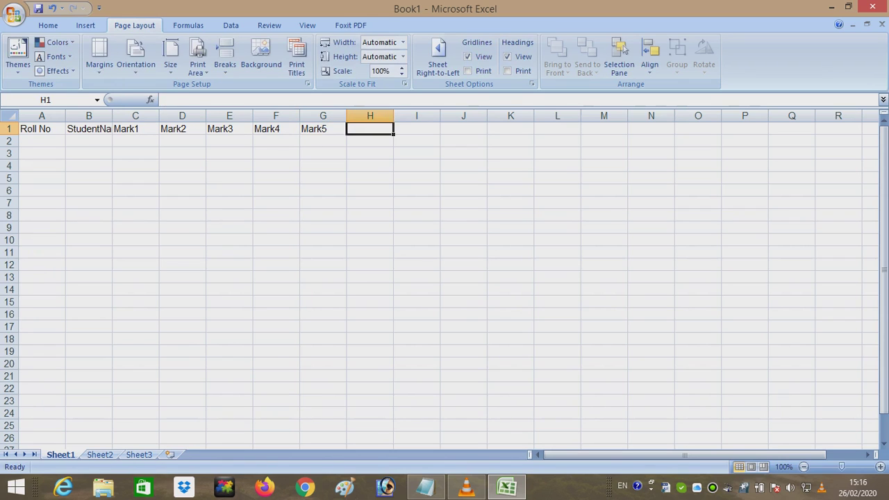
text(Total)
key(Tab)
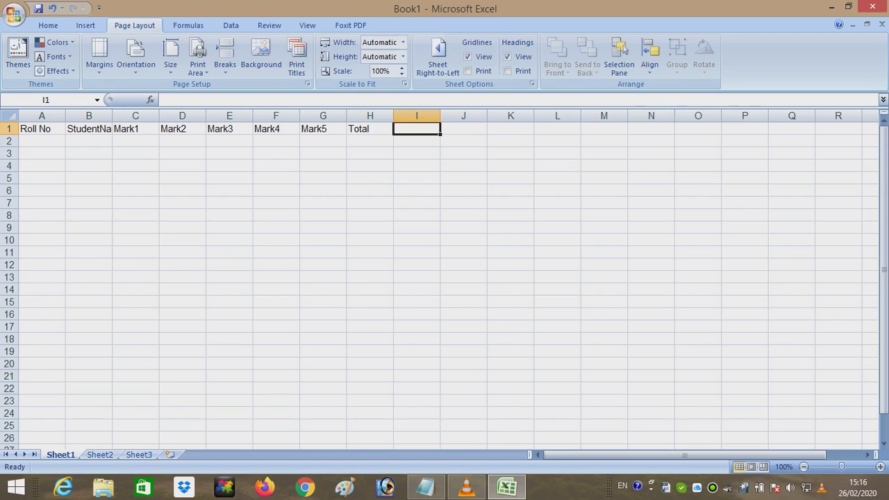
text(Average)
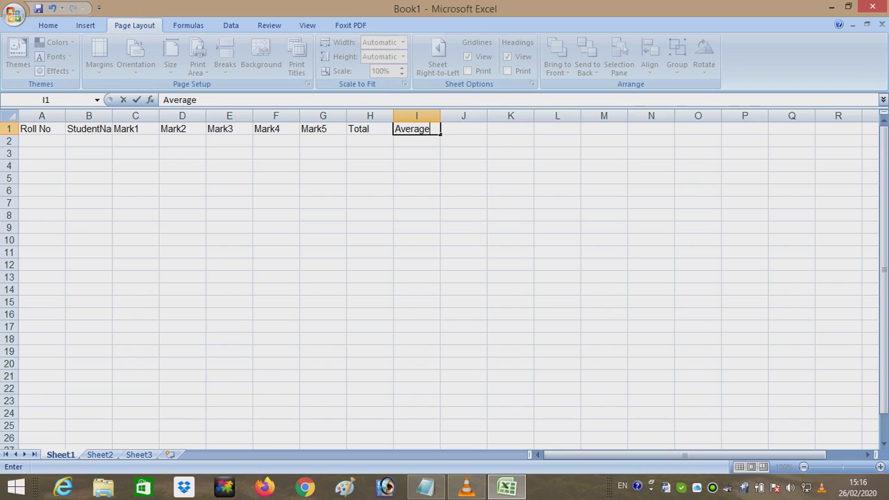
key(Tab)
text(Status)
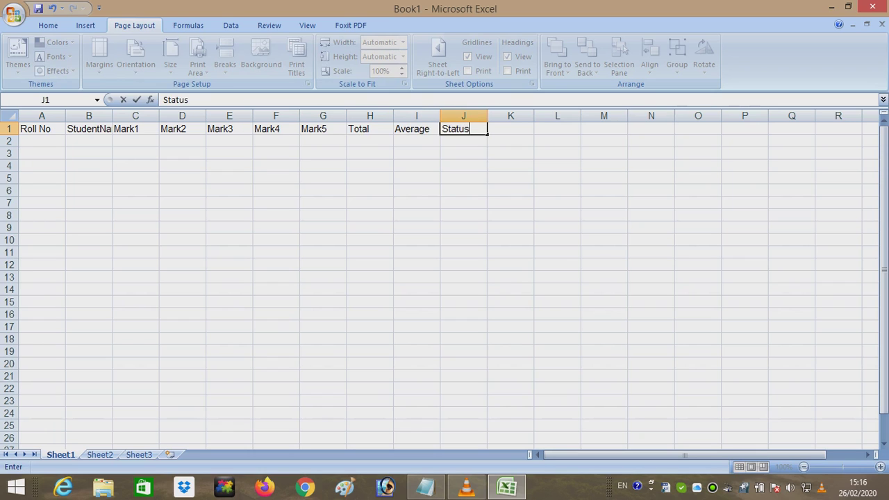
key(Return)
key(Left)
key(Left)
key(Left)
key(Left)
key(Left)
key(Left)
key(Left)
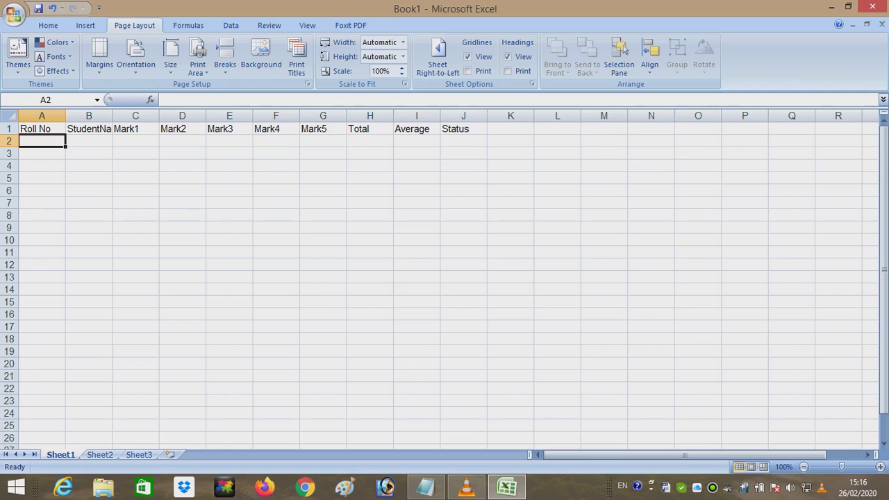
Step: Autofit column B and enter roll number 1001 and name Student1 in row 2
double_click(112, 116)
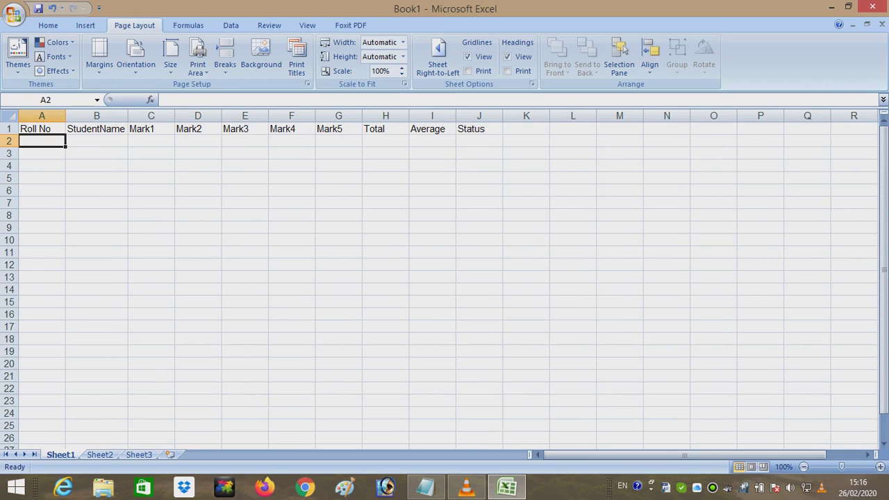
text(Student1)
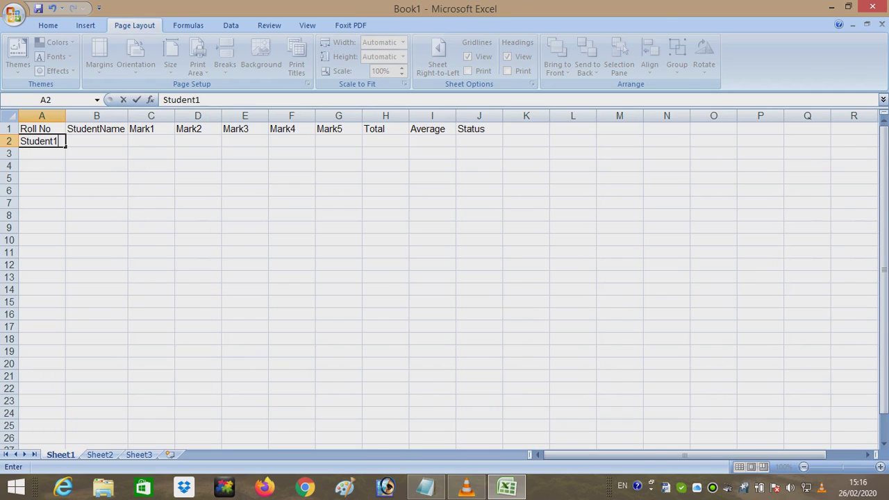
click(97, 141)
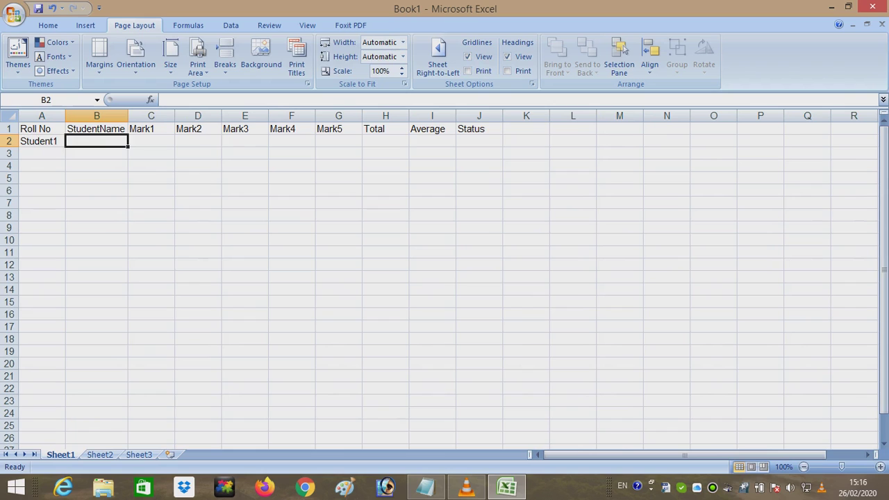
click(42, 141)
text(1)
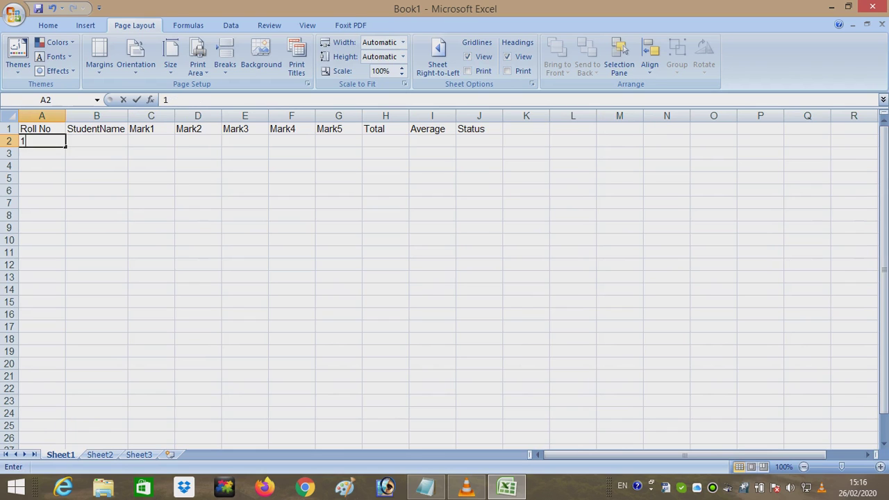
text(001)
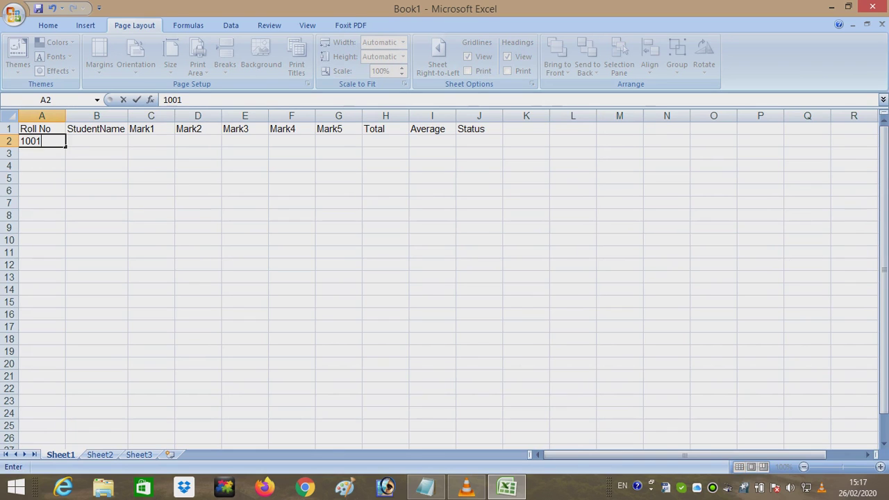
click(96, 141)
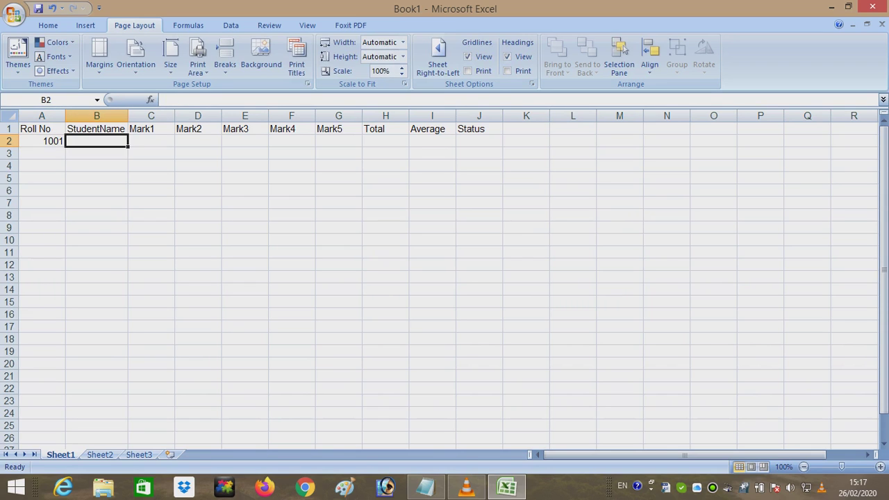
text(Student1)
key(Tab)
Step: Enter Student1's marks 85, 95, 98, 78 and 89 in C2 to G2
text(85)
key(Tab)
text(95)
key(Tab)
text(98)
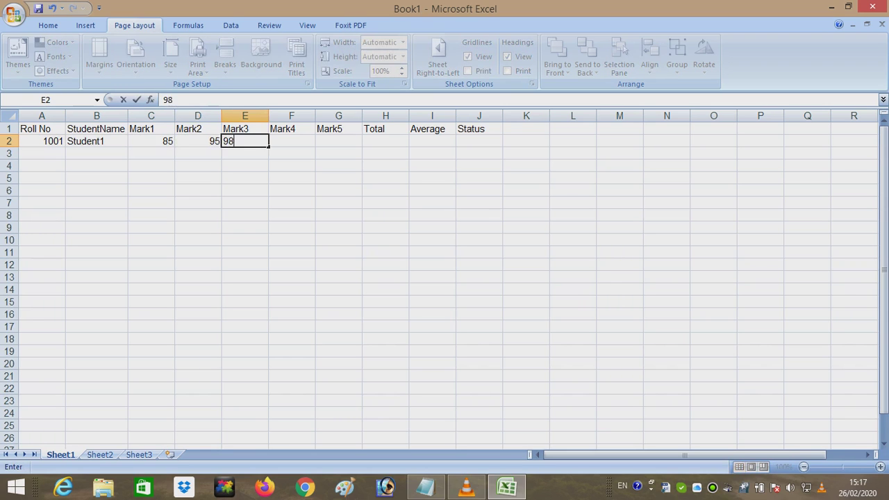
key(Tab)
text(78)
key(Tab)
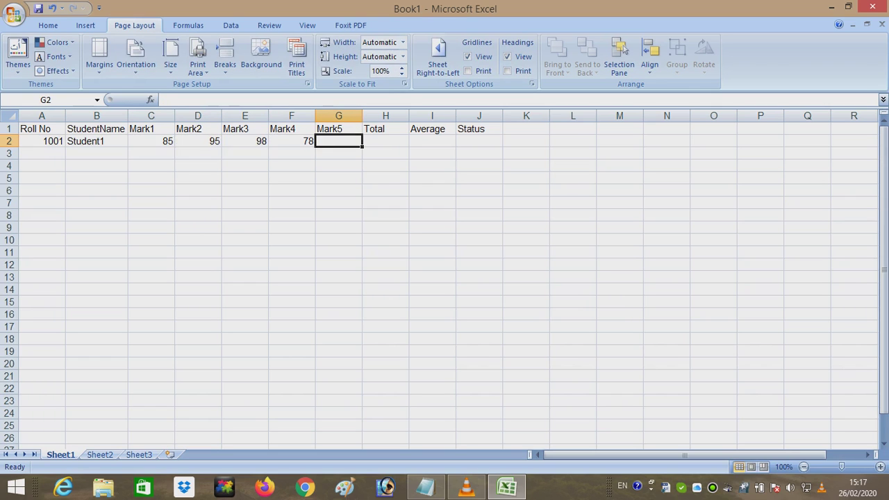
text(8)
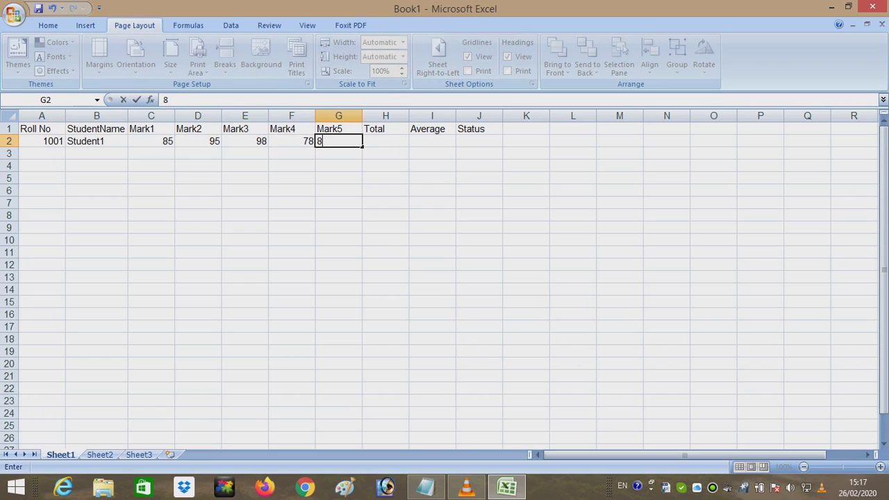
text(9)
key(Return)
Step: Enter roll number 1002 in cell A3
click(245, 153)
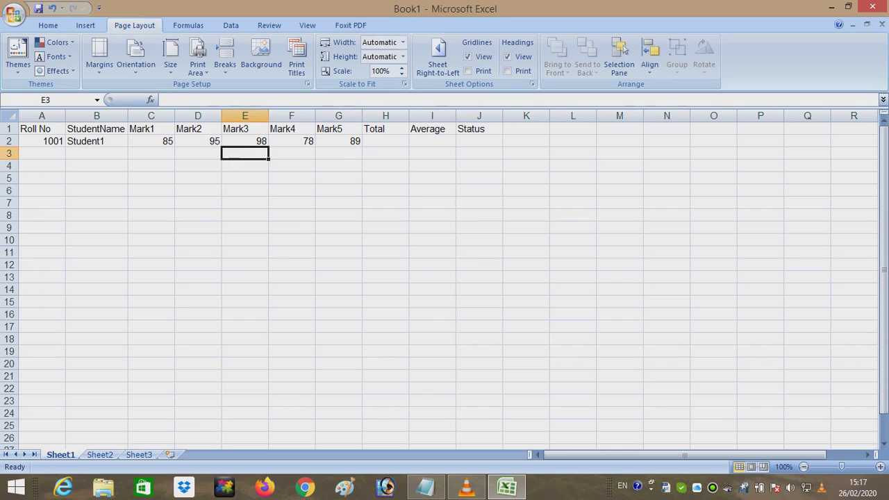
click(42, 153)
text(1002)
key(Tab)
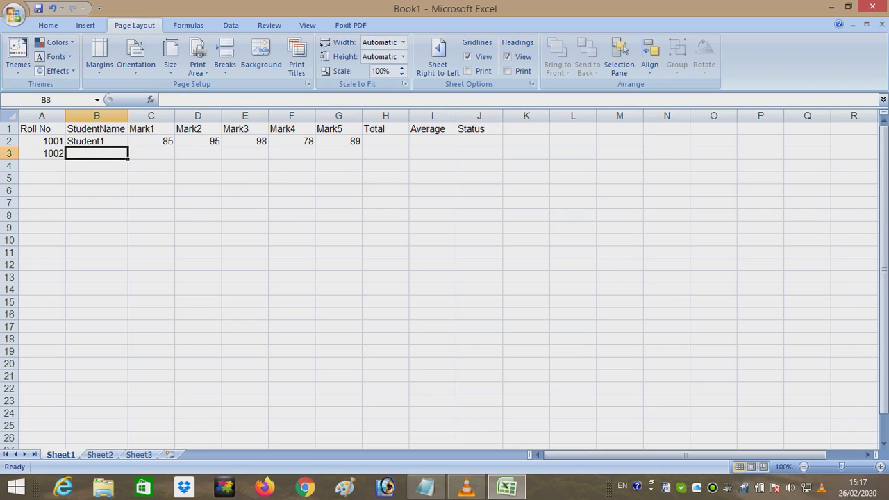
Step: Enter Student2 in B3, correcting the autocompleted Student1
text(S)
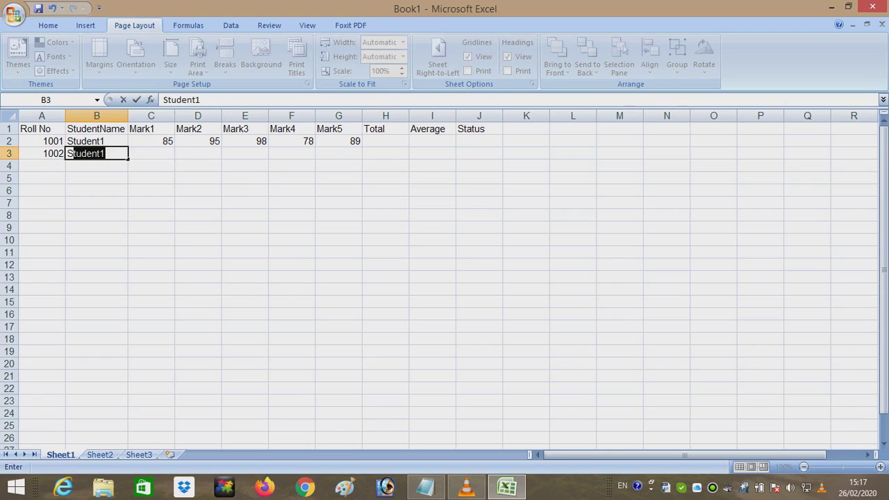
key(Tab)
click(97, 153)
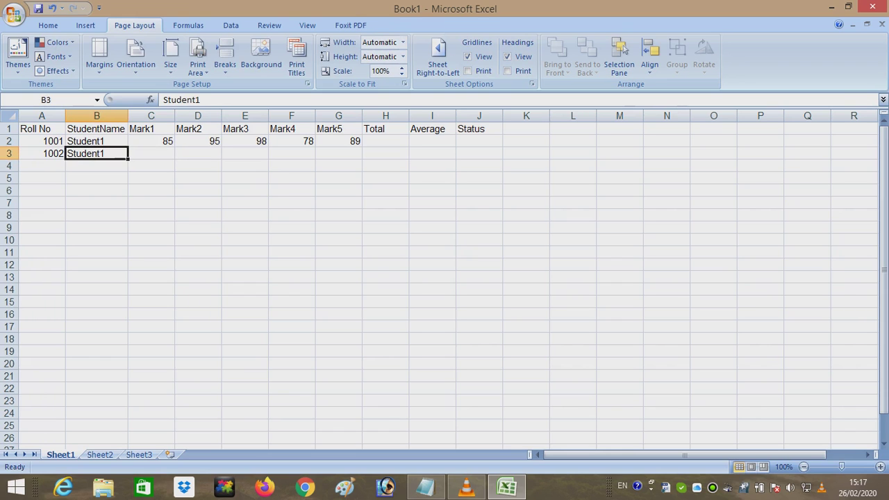
key(F2)
key(BackSpace)
text(2)
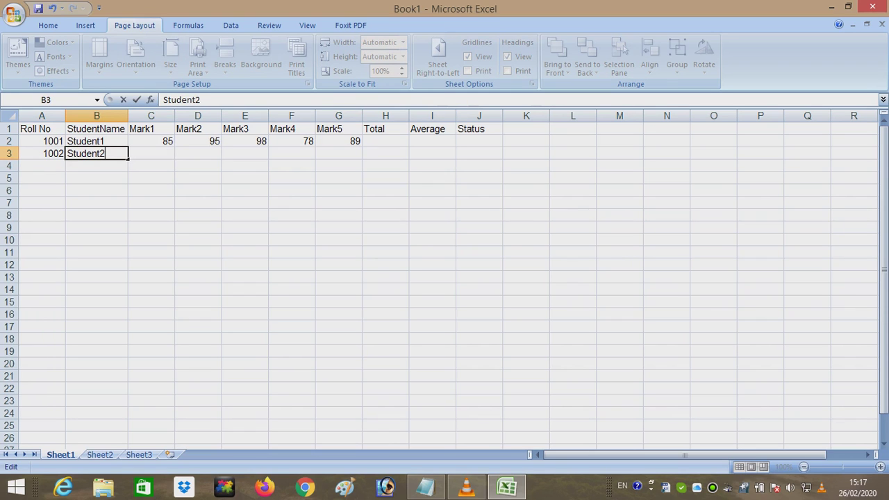
Step: Fill roll numbers 1001–1005 and names Student1–Student5 down through row 6
click(42, 141)
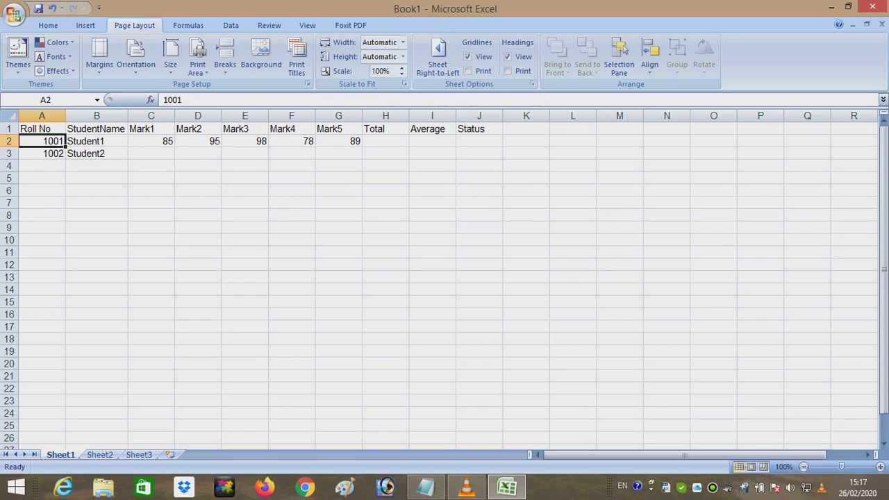
key(shift+Down)
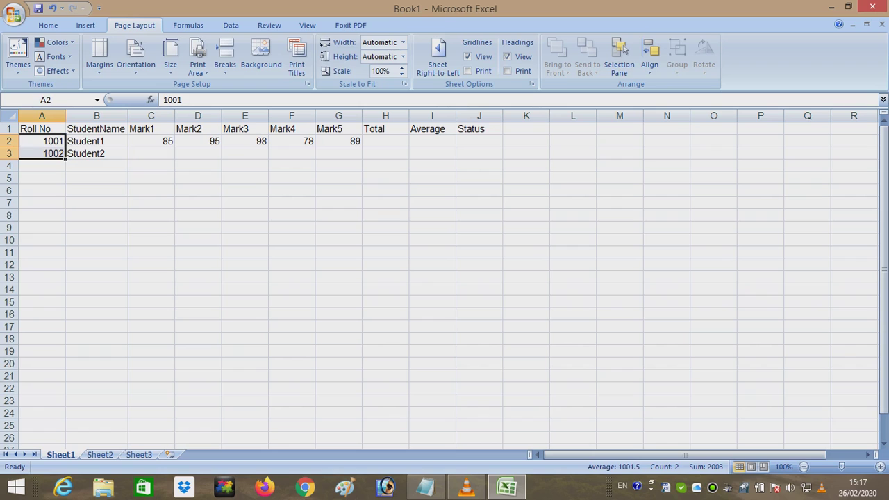
drag(66, 159, 66, 195)
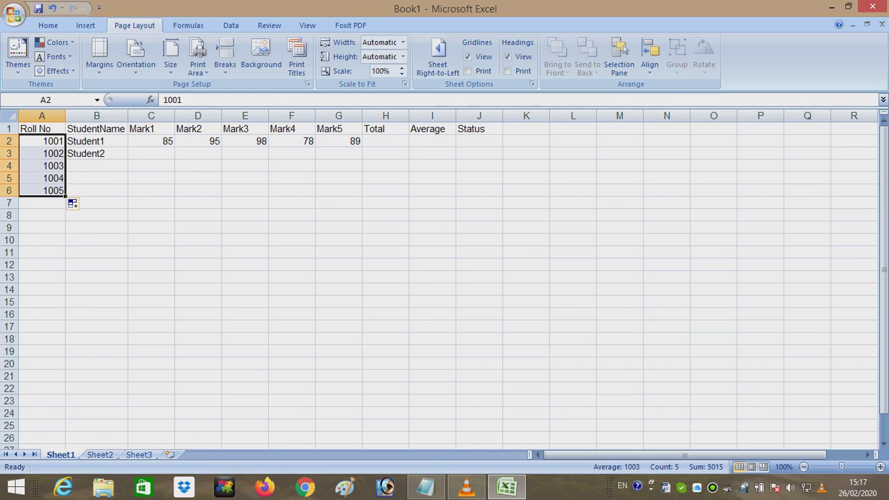
click(97, 141)
drag(97, 141, 129, 195)
click(150, 154)
click(151, 141)
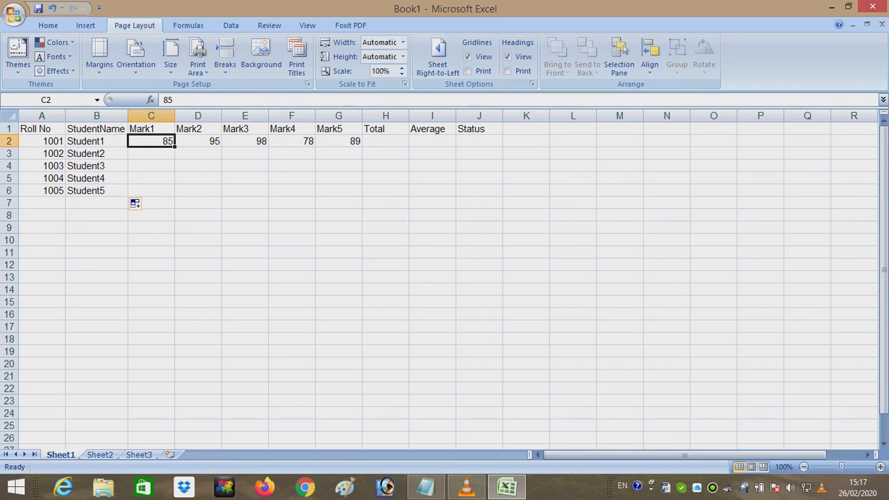
key(ctrl+shift+Right)
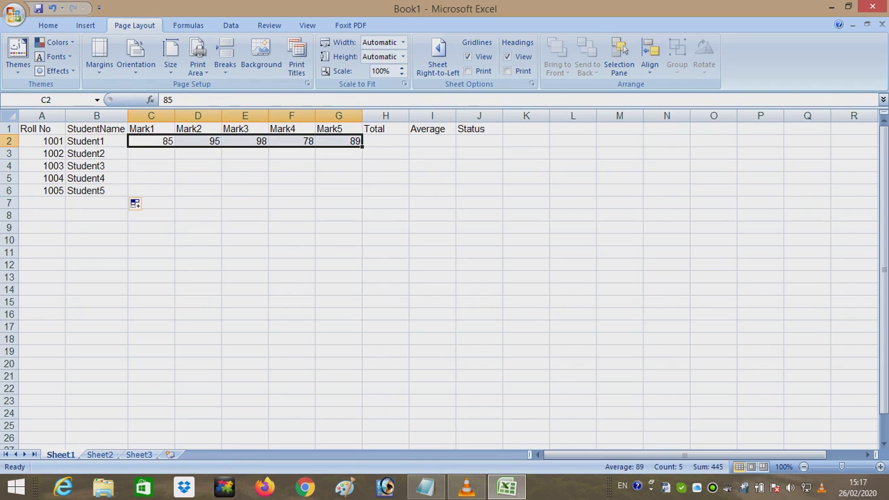
Step: Fill row 2's marks down to rows 3–6 and set Mark1 for Students 2–5 to 86, 87, 88, 89
drag(362, 147, 362, 196)
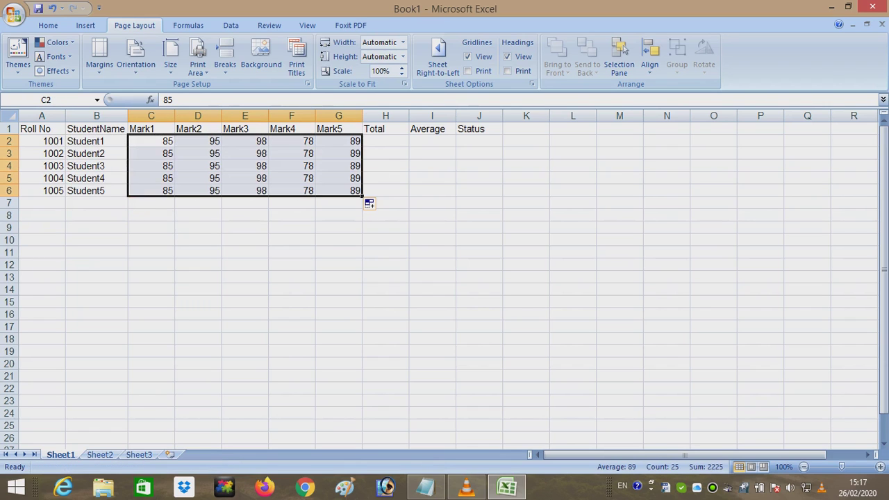
click(151, 154)
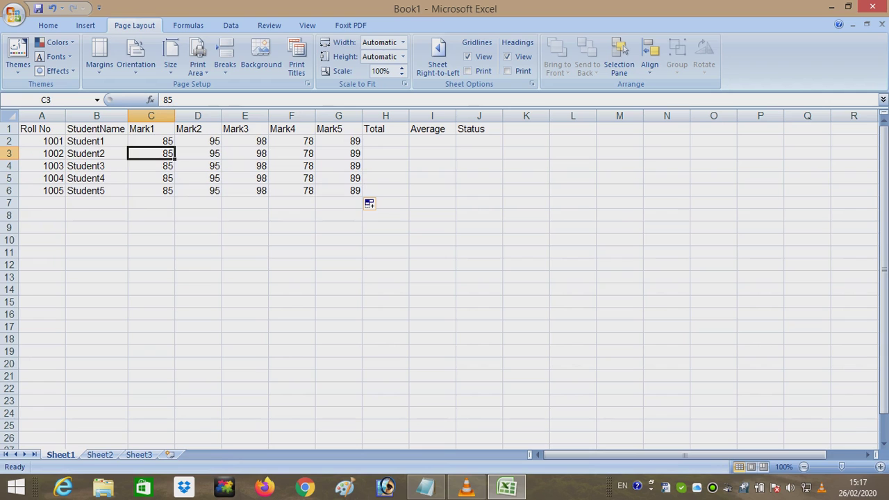
text(86)
key(Return)
text(87)
key(Return)
text(88)
key(Return)
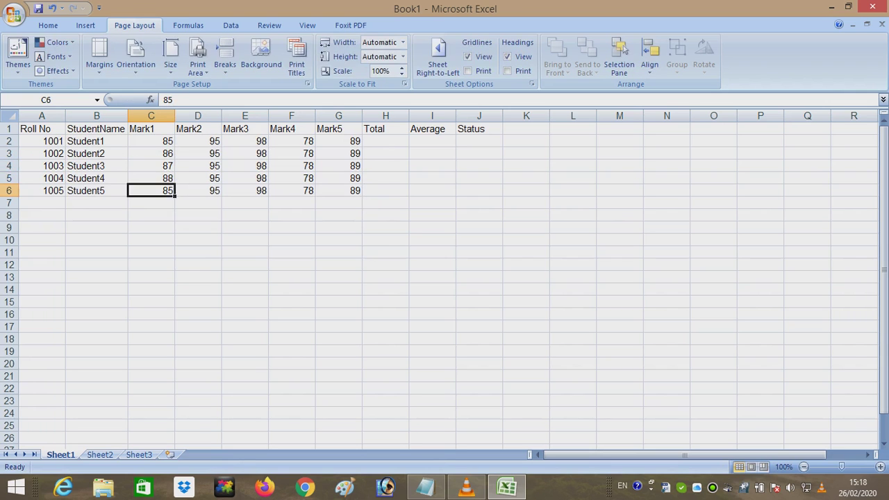
text(89)
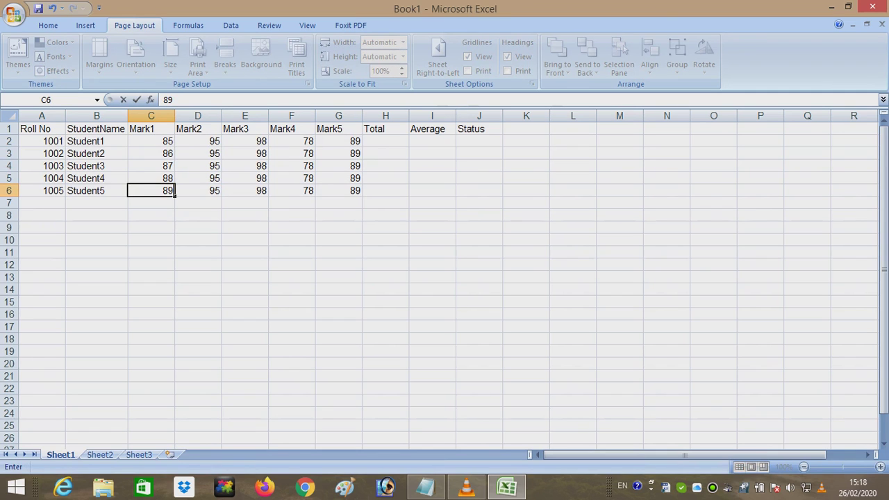
key(Tab)
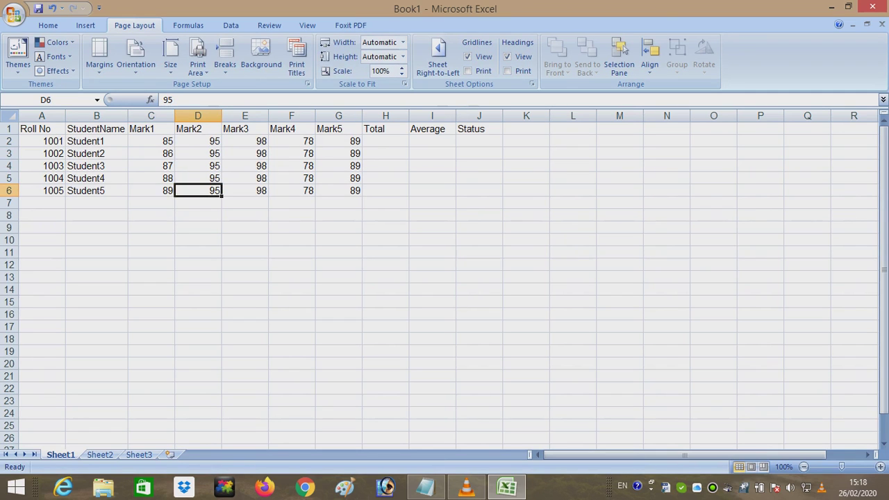
Step: Set Mark2 for Student4, Student3 and Student2 to 96, 97 and 98
click(198, 178)
text(96)
key(Up)
text(97)
key(Up)
text(98)
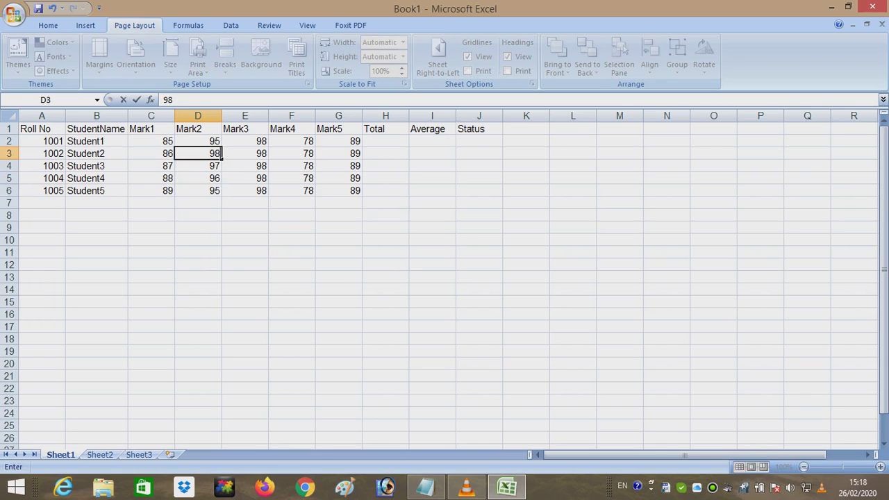
key(Right)
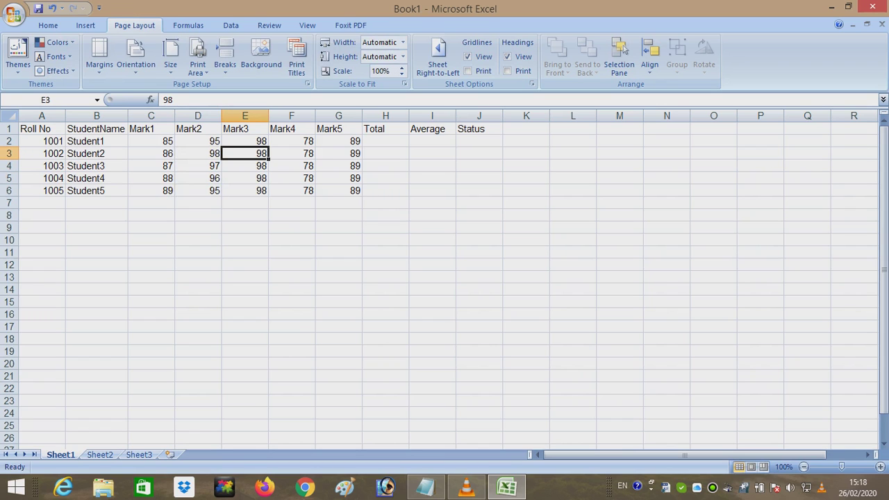
Step: Set Mark3 for Students 2–5 to 89, 88, 75 and 68
text(89)
key(Up)
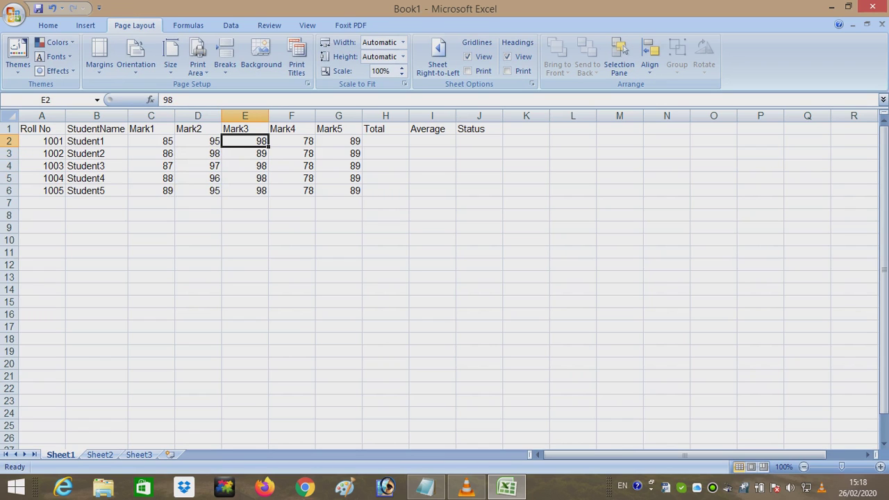
key(Down)
key(Down)
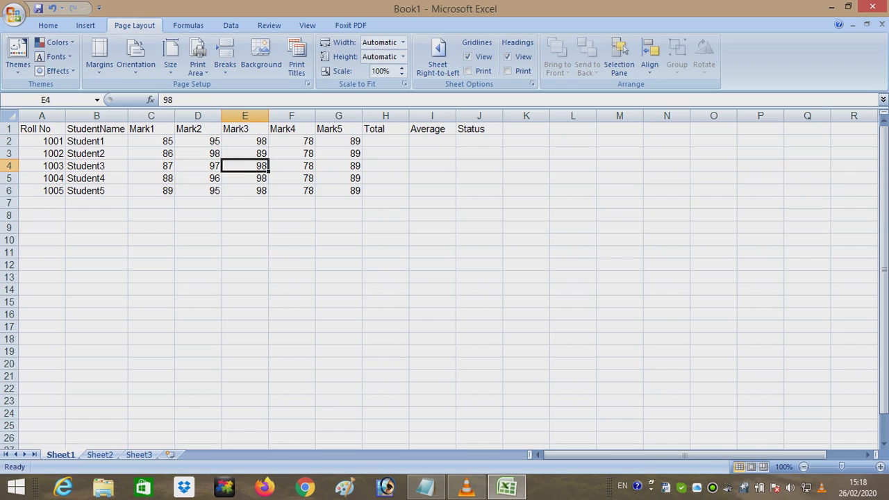
text(88)
key(Return)
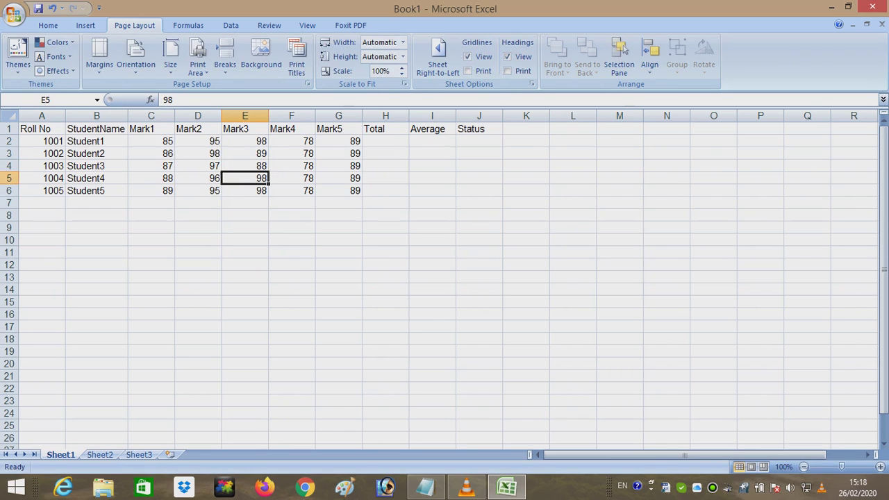
text(75)
key(Return)
text(68)
key(Tab)
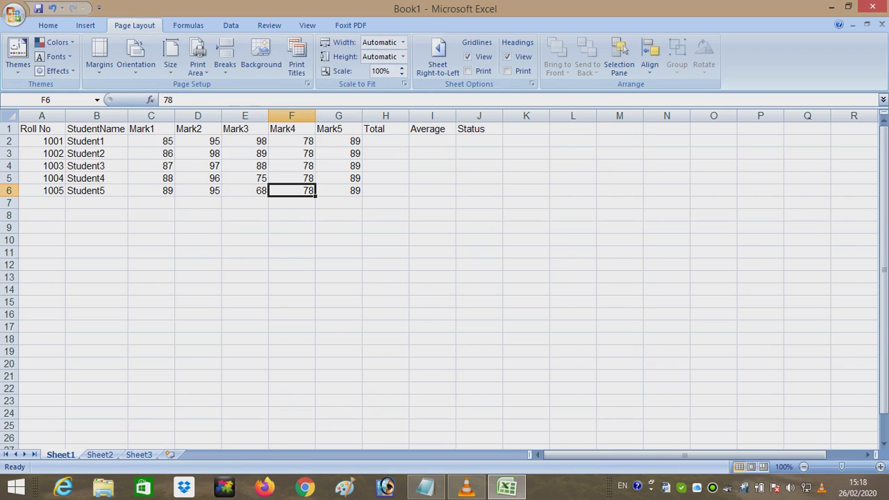
Step: Enter Mark4 values 88, 78, 87 and 98, correcting the 7978 typo in F5 to 78
text(88)
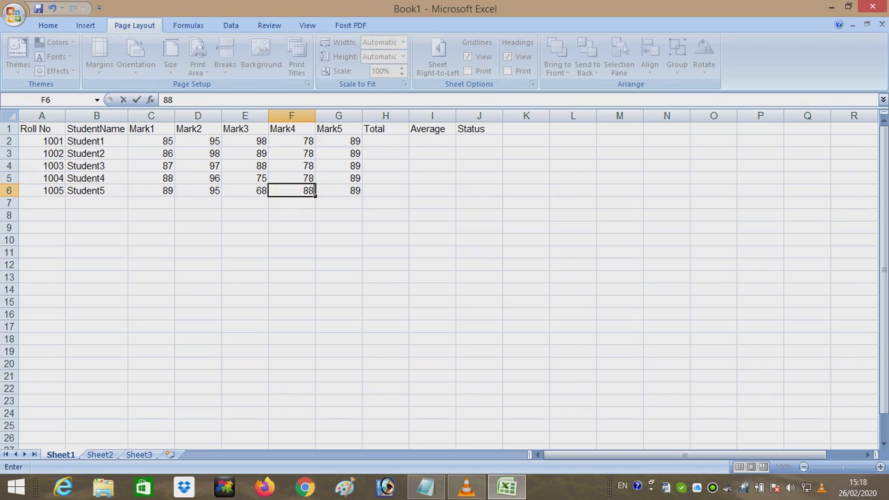
key(Up)
text(797)
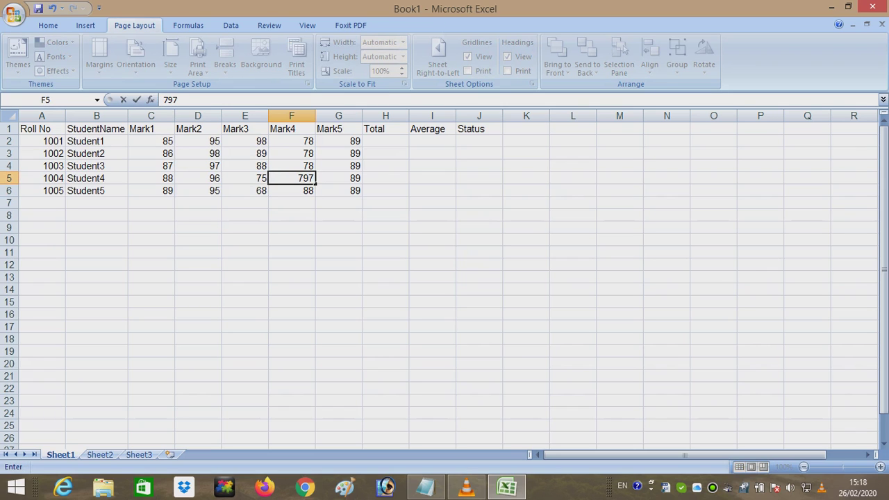
text(8)
key(Up)
text(87)
key(Up)
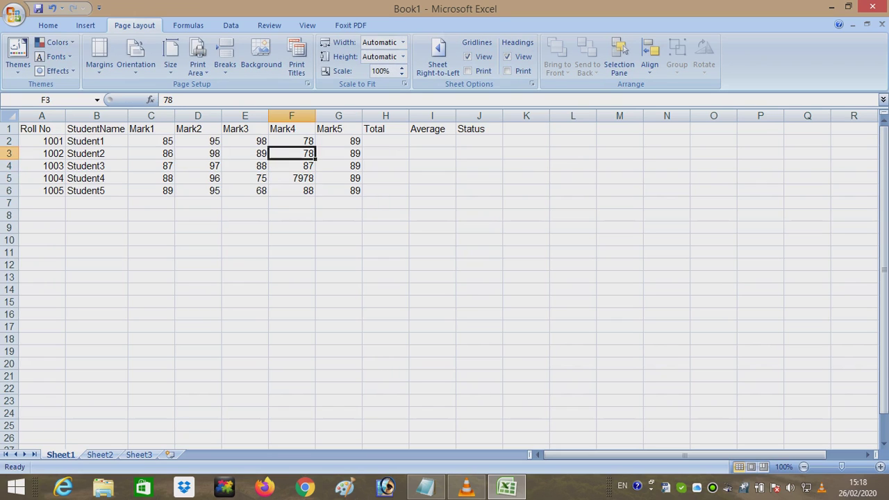
click(291, 165)
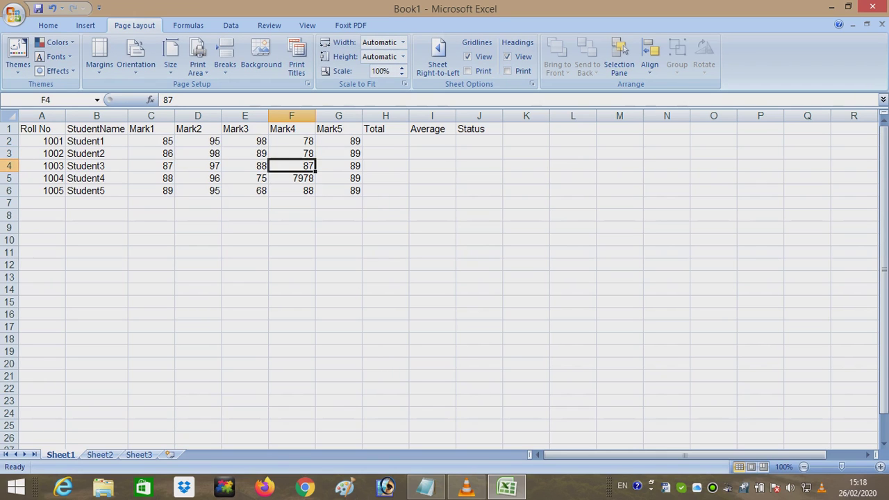
click(291, 177)
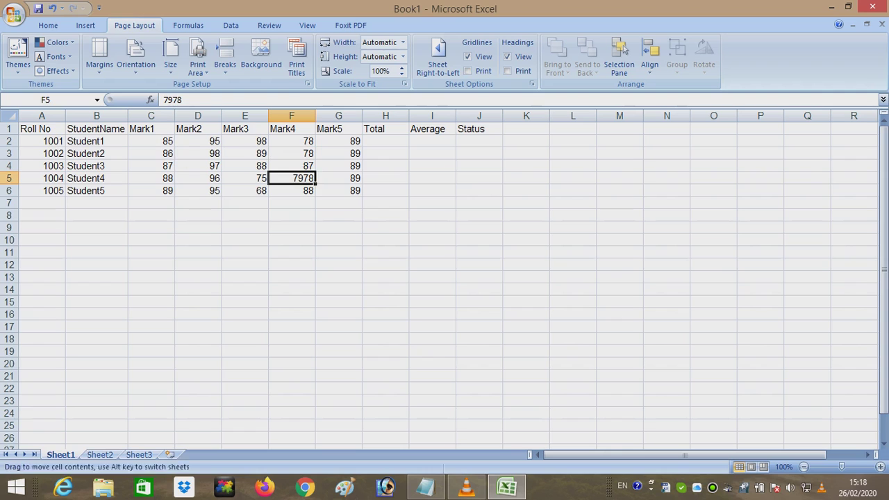
double_click(303, 178)
key(BackSpace)
key(BackSpace)
click(292, 141)
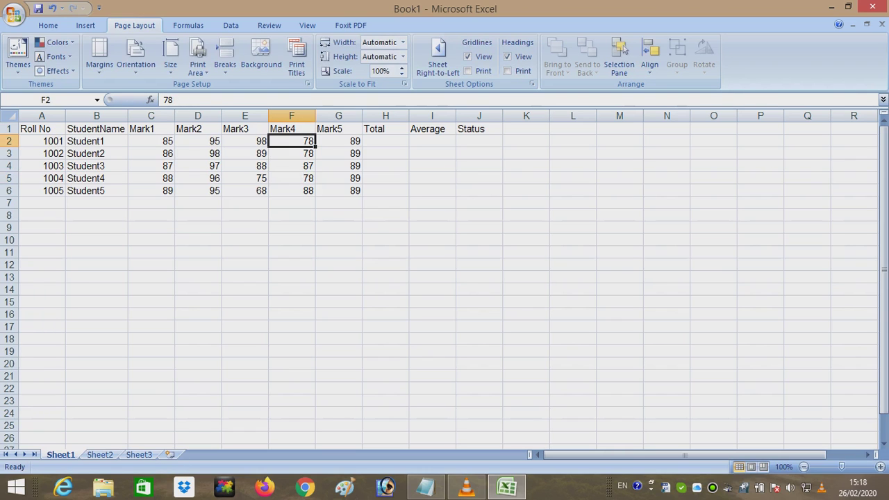
text(98)
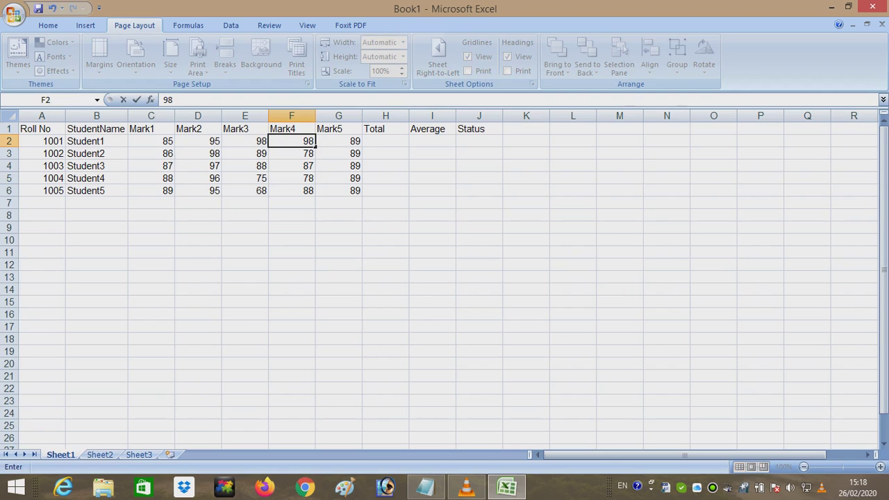
click(339, 153)
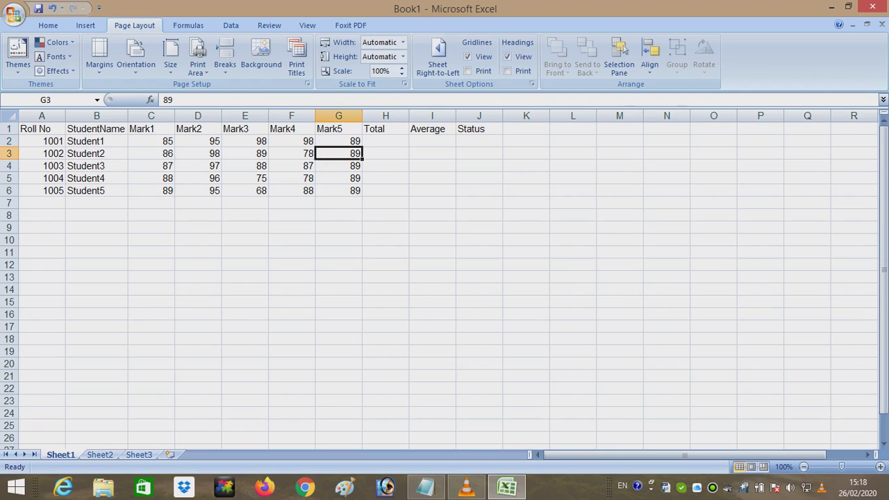
Step: Set Mark5 for Students 2–5 to 60, 78, 85 and 90 in G3:G6
text(60)
key(Return)
text(78)
key(Return)
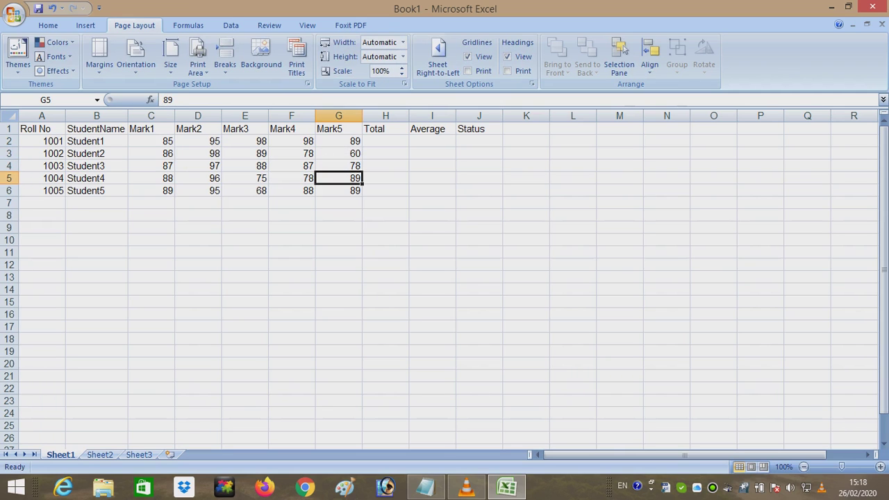
text(85)
key(Return)
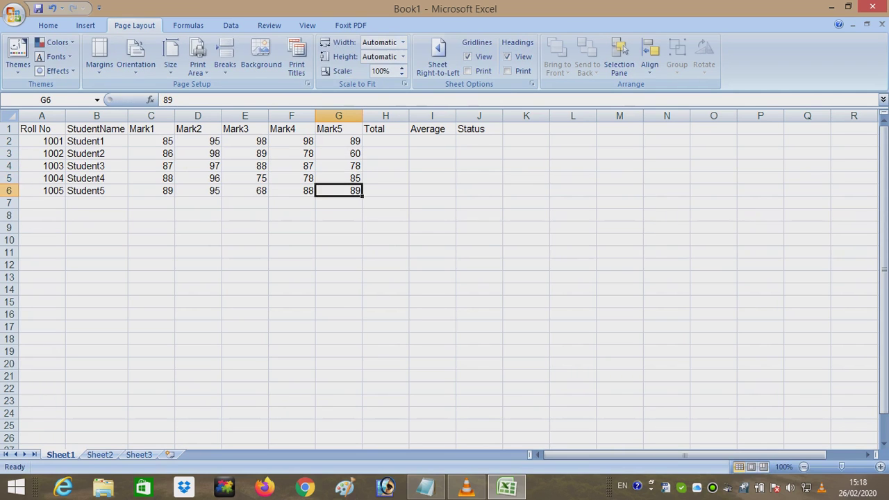
text(90)
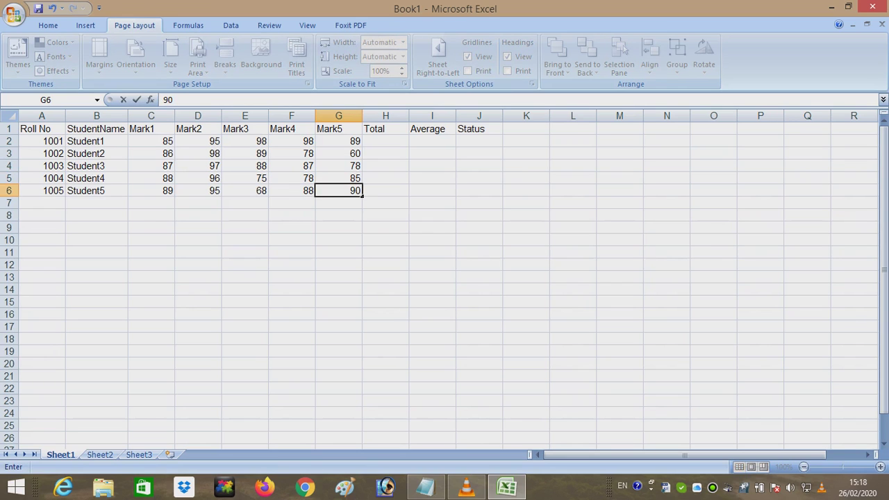
click(291, 289)
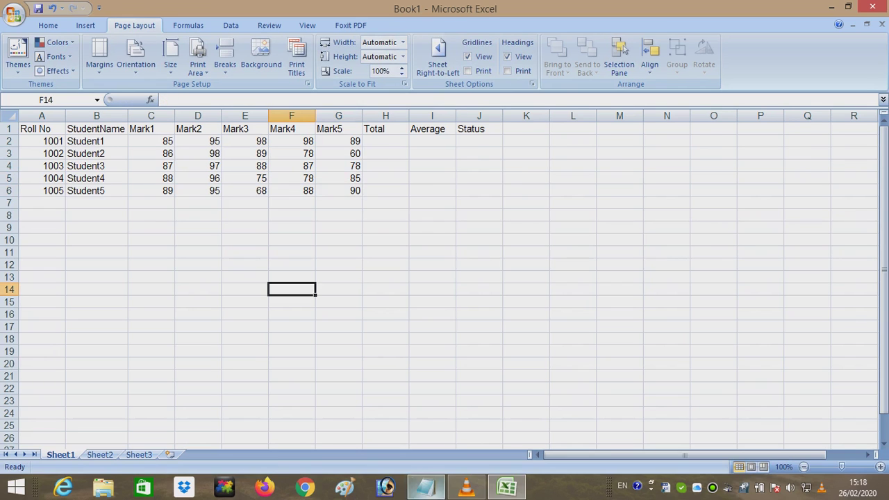
Step: Move Notepad right of the sheet and add the note 'Total = Mark1+Mark2+Mark3+Mark4+Mark5'
click(425, 486)
drag(634, 10, 742, 10)
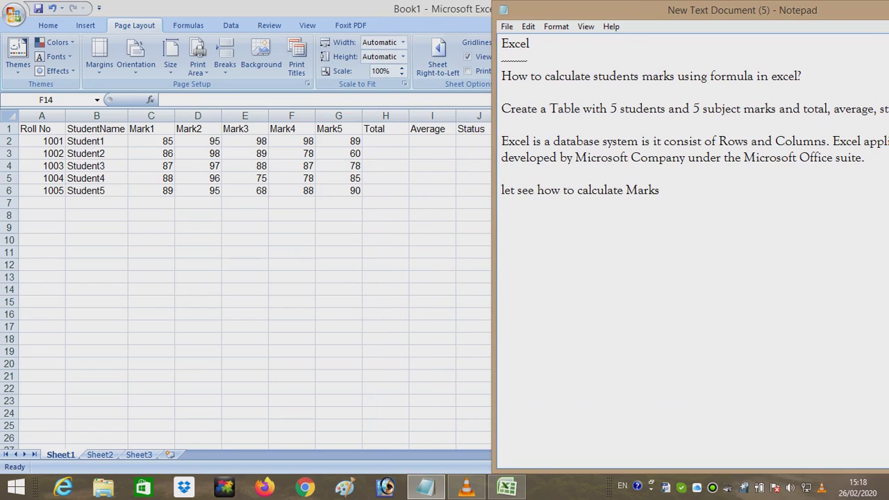
key(Return)
key(Return)
text(Total =)
text( Mar)
text(k1)
text(+Mark2+Mark3)
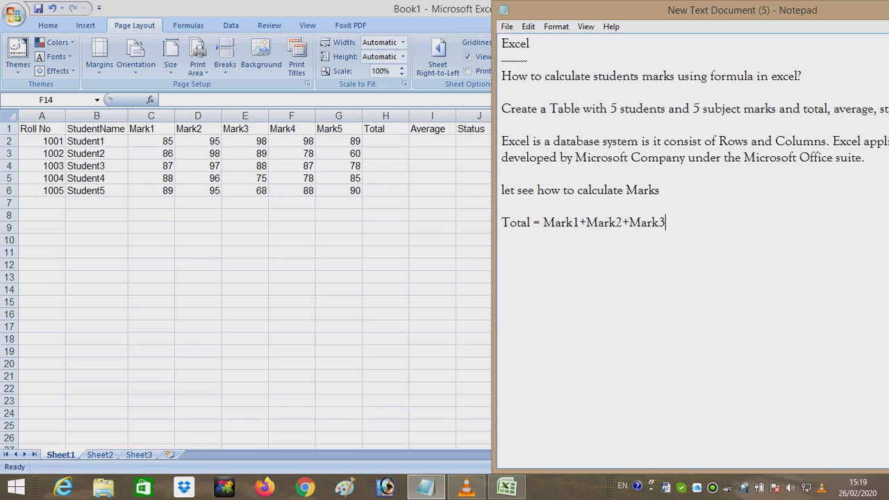
text(+Mark4)
text(+Mark5)
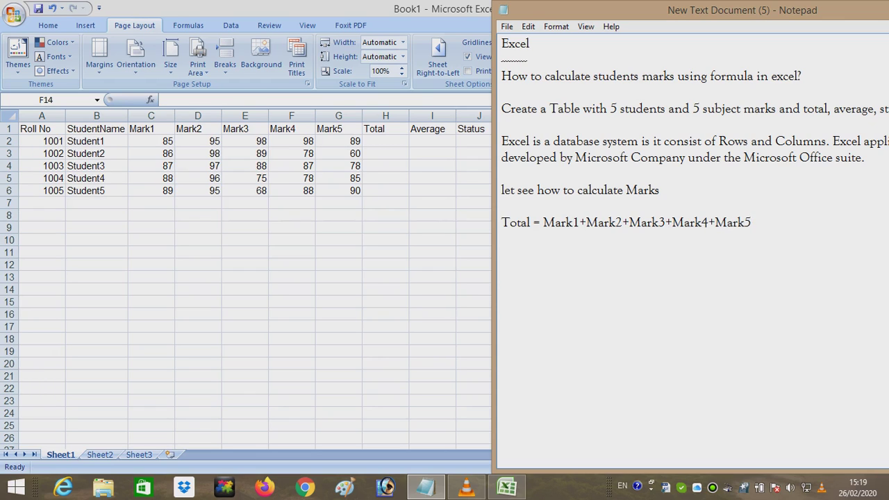
Step: Select Total cell H2, then note that a formula always starts with = (equal sign)
key(alt+Tab)
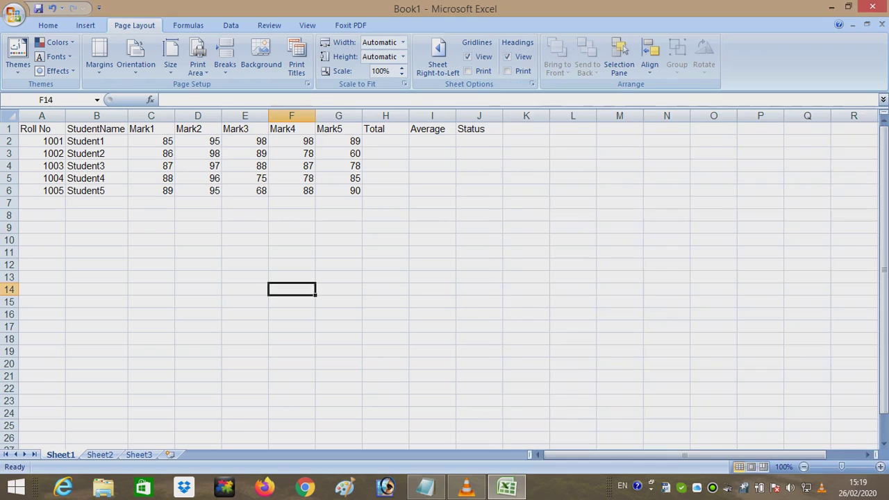
click(386, 141)
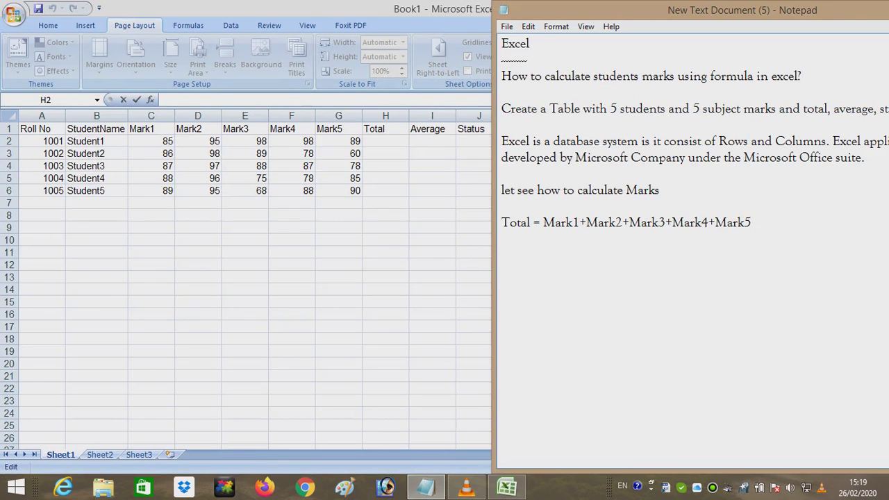
key(Return)
key(Return)
text(a)
text( always starts with )
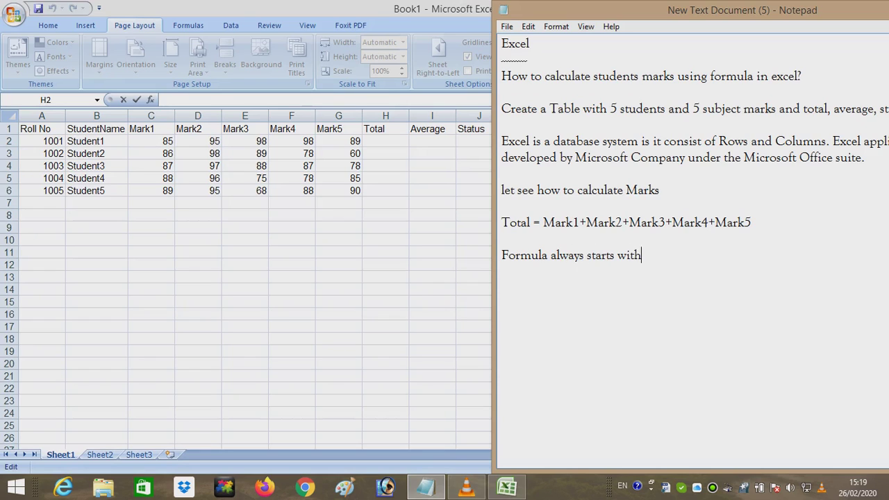
text(=)
text( (equal sign)
text())
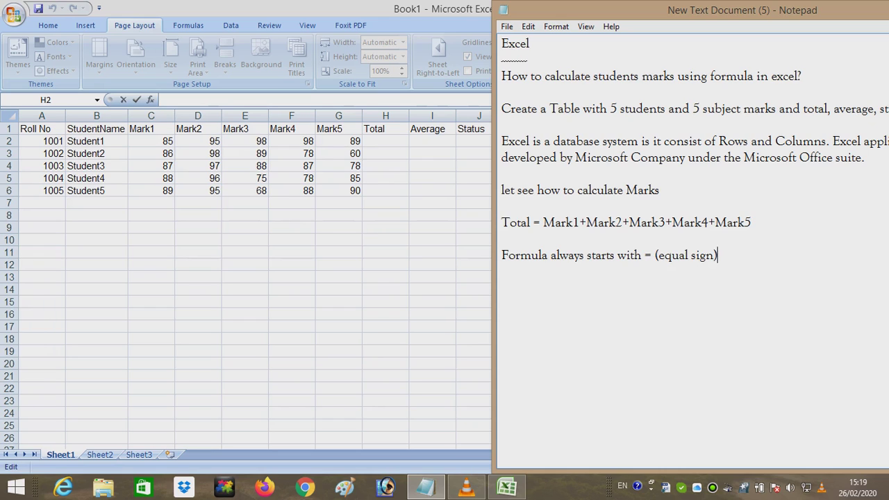
Step: Enter =SUM(C2+D2+E2+F2+G2) in H2, giving Student1 a total of 465
key(alt+Tab)
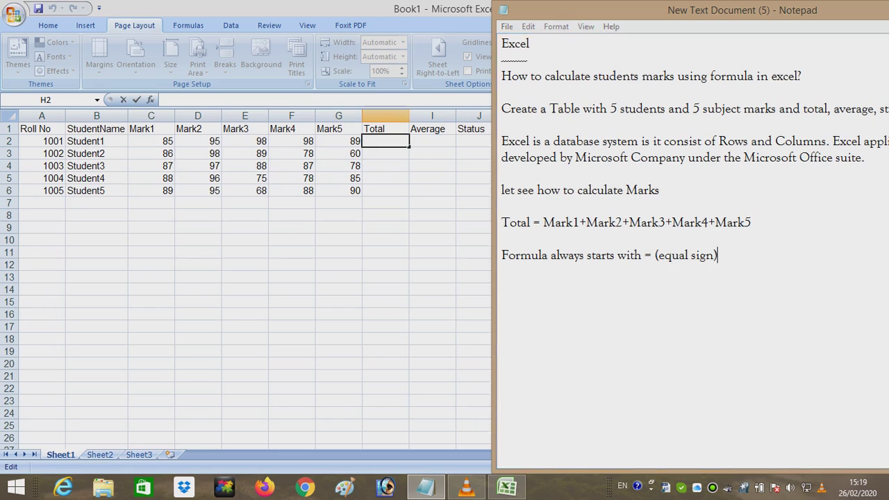
text(=s)
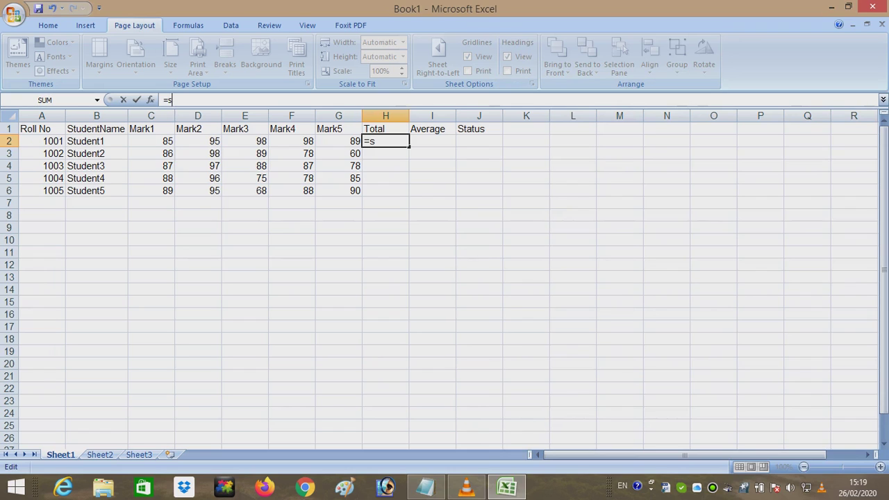
text(um()
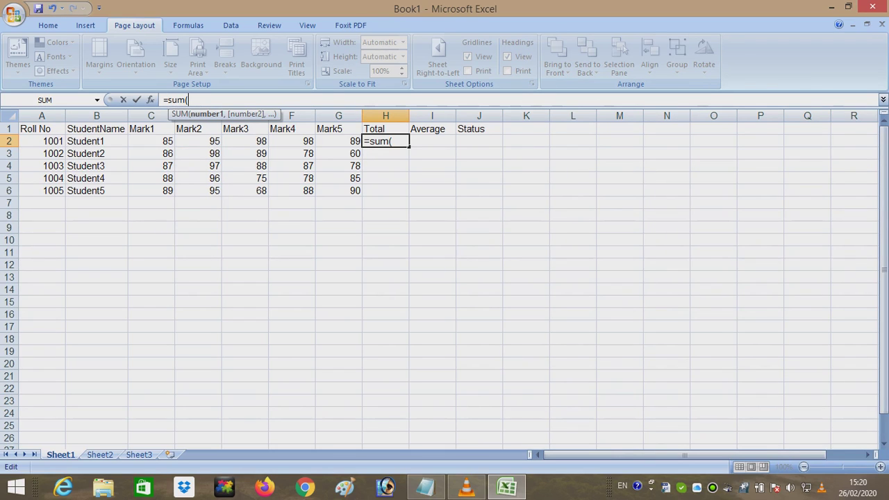
click(150, 141)
text(+)
click(198, 141)
text(+)
click(244, 141)
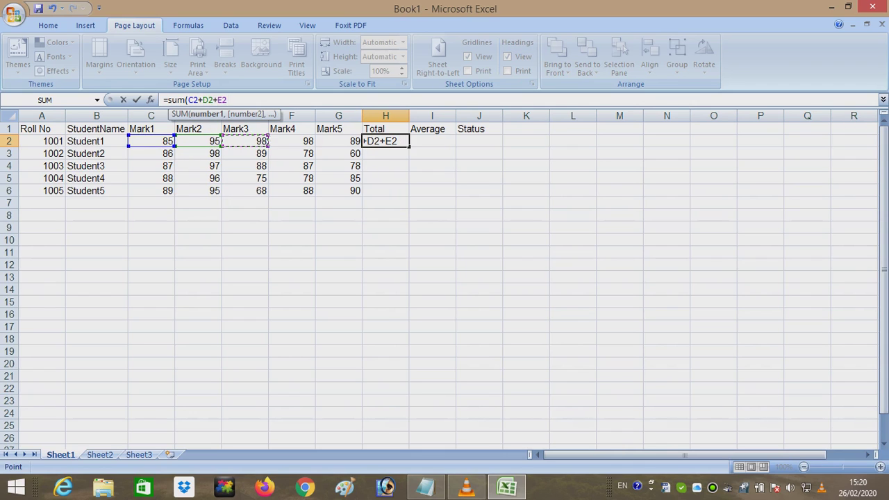
text(+)
click(292, 141)
text(+)
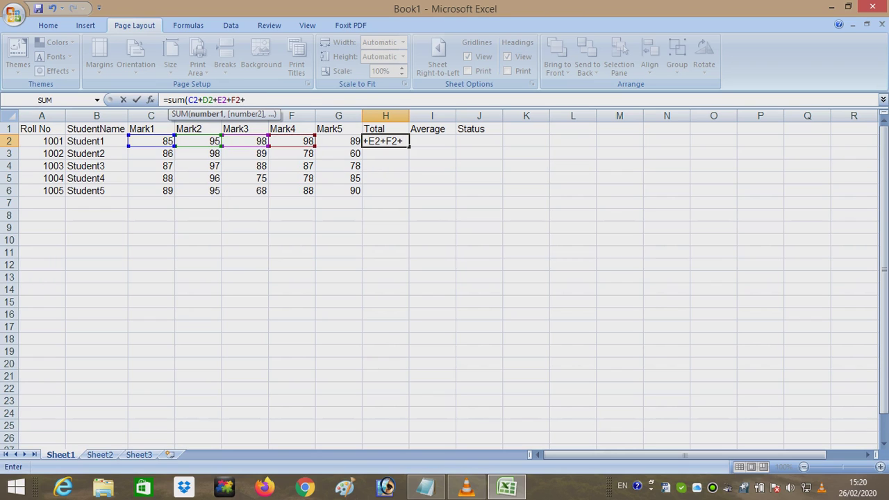
click(338, 141)
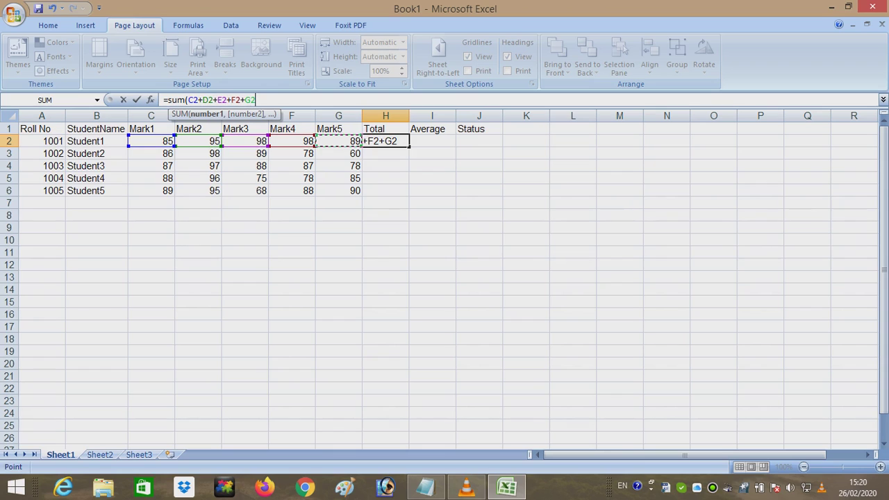
text())
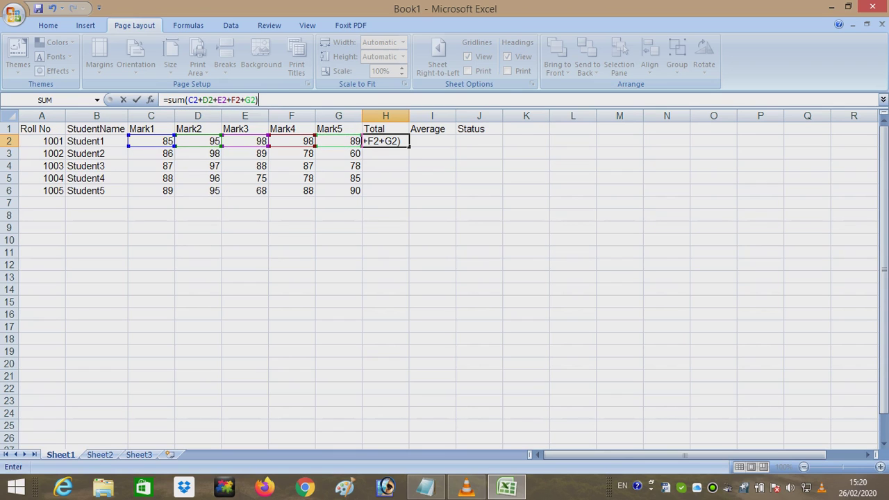
key(Return)
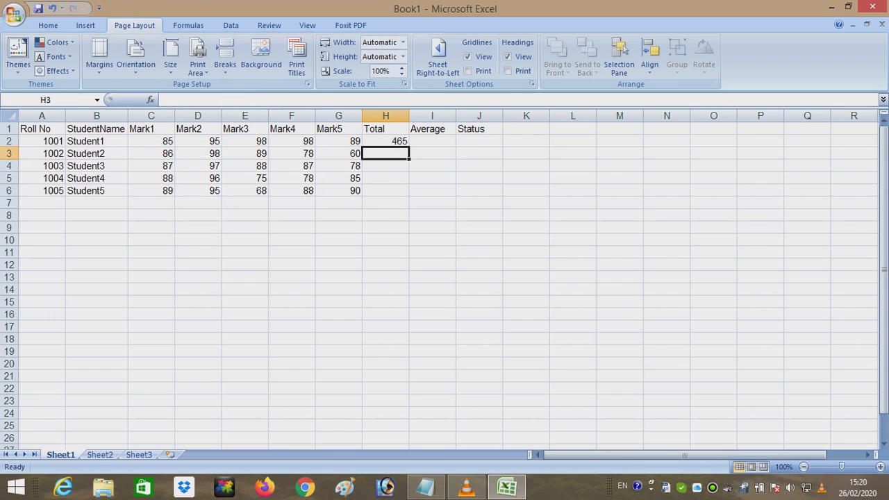
Step: Reselect H2 and select its SUM formula text for copying
click(386, 141)
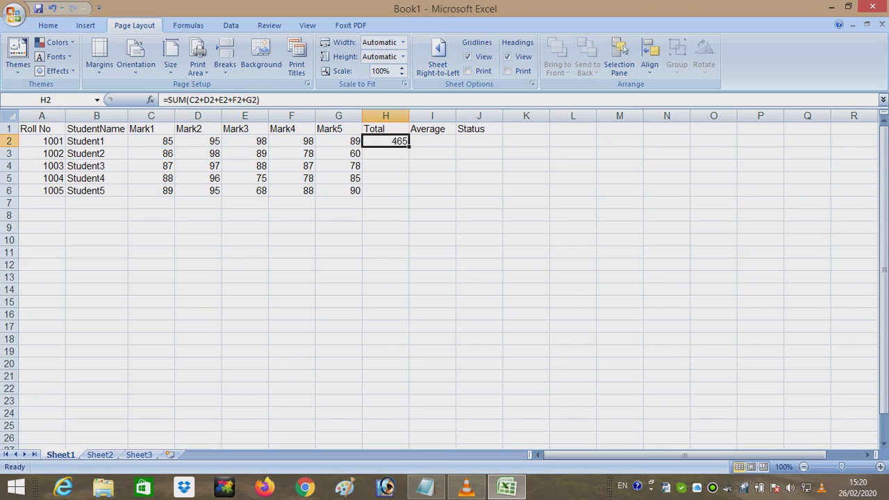
key(F2)
key(shift+Home)
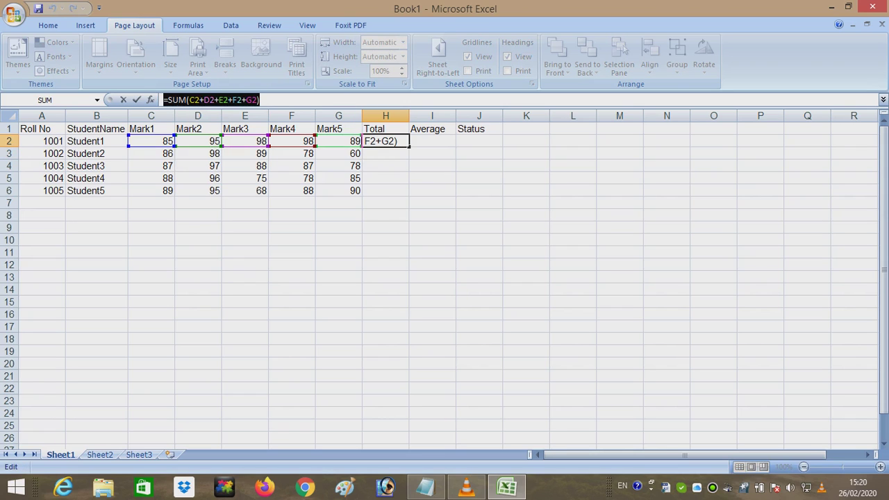
Step: Add an 'Excel Formula:' heading in Notepad with =SUM(C2+D2+E2+F2+G2) pasted beneath it
click(425, 486)
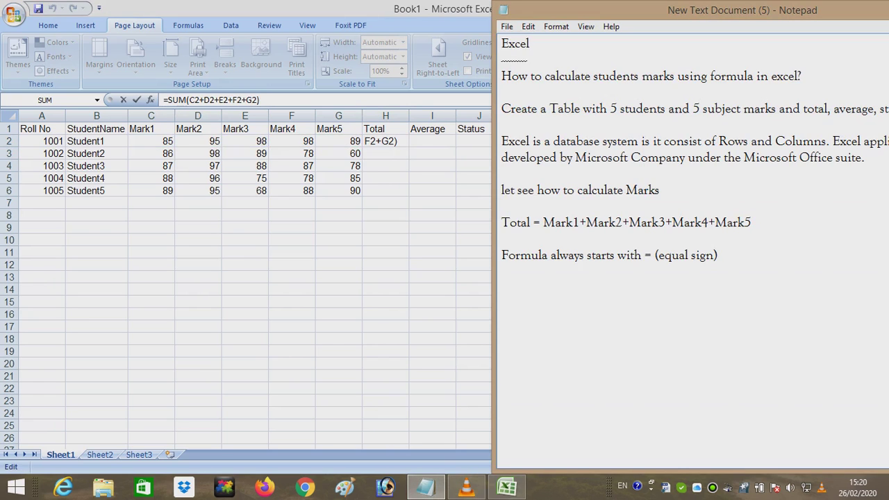
key(Return)
text(Excel )
text(Formula)
key(BackSpace)
key(BackSpace)
key(BackSpace)
text(ula)
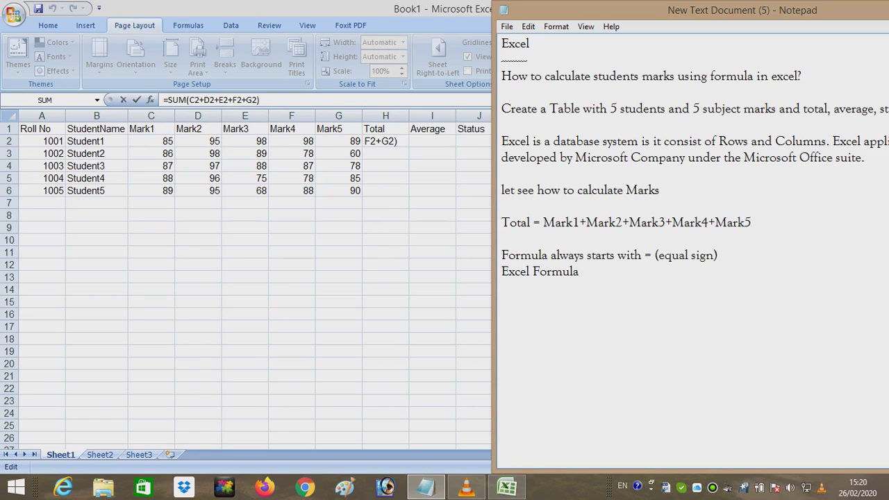
text(:)
key(Return)
key(ctrl+v)
Step: Add the note 'Average = Total Marks / Number of subjects' and return to Excel
key(Return)
key(Return)
key(BackSpace)
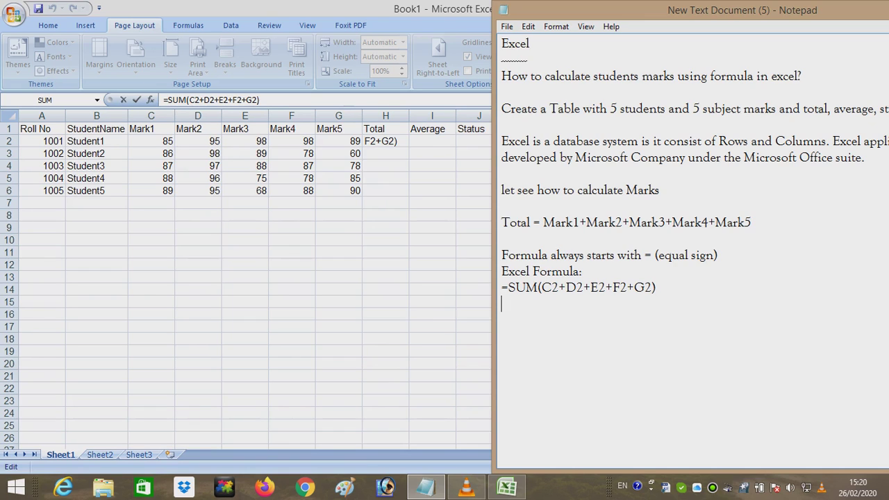
text(Average )
text(= )
text(Total )
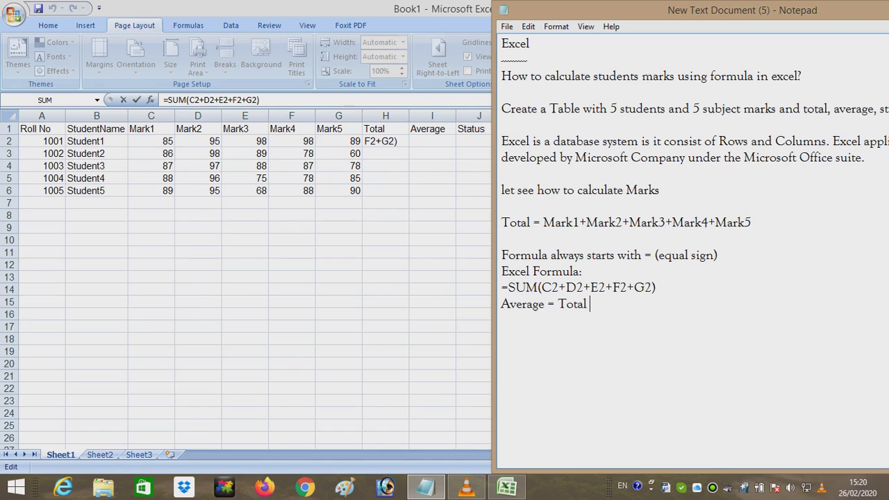
text( Marks / )
text(To)
key(BackSpace)
key(BackSpace)
text(Number of subjects)
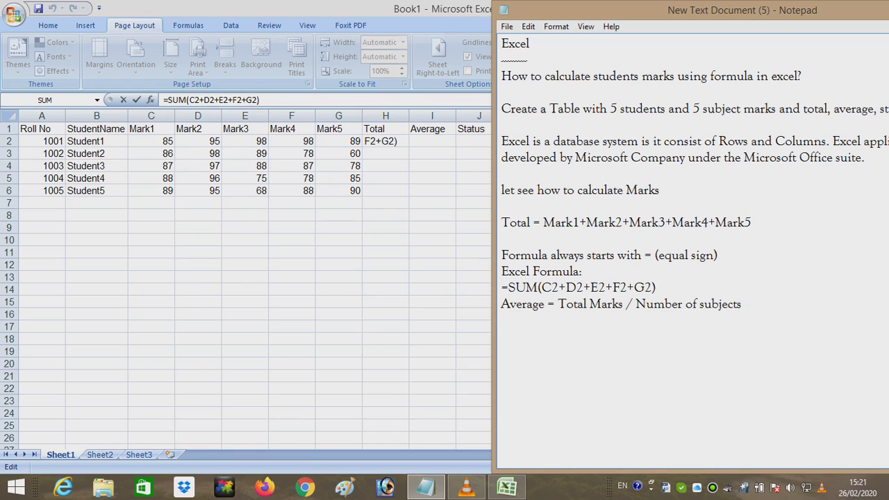
key(alt+Tab)
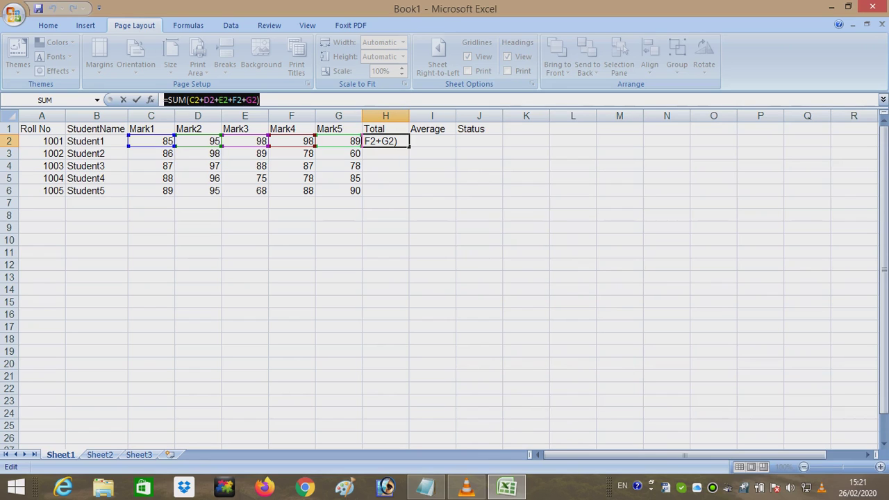
Step: Enter =(H2/5) in I2, giving Student1 an average of 93
click(261, 100)
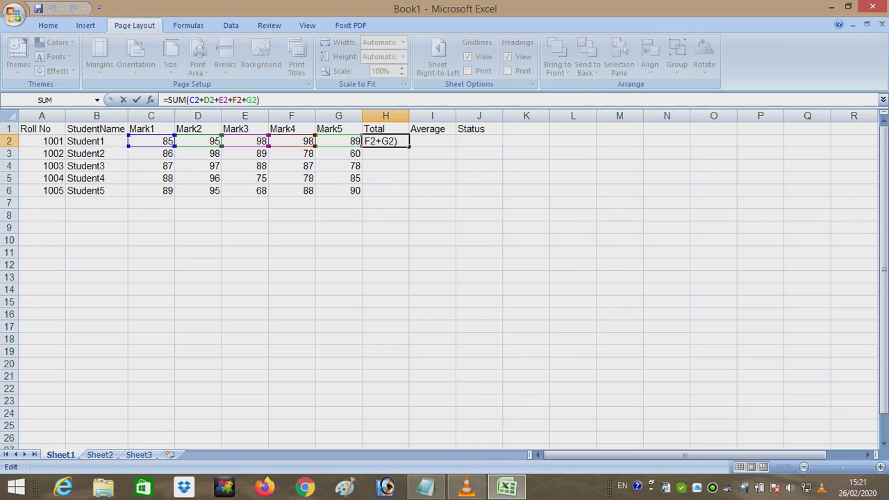
key(Return)
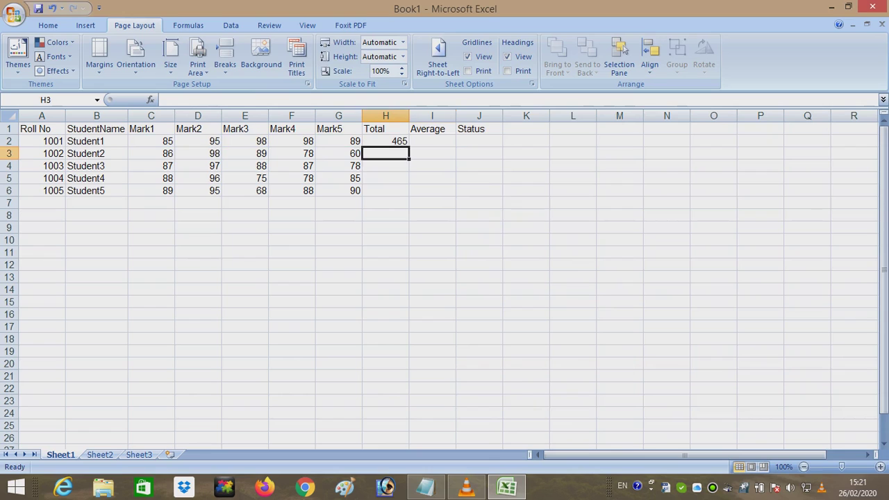
click(432, 141)
key(F2)
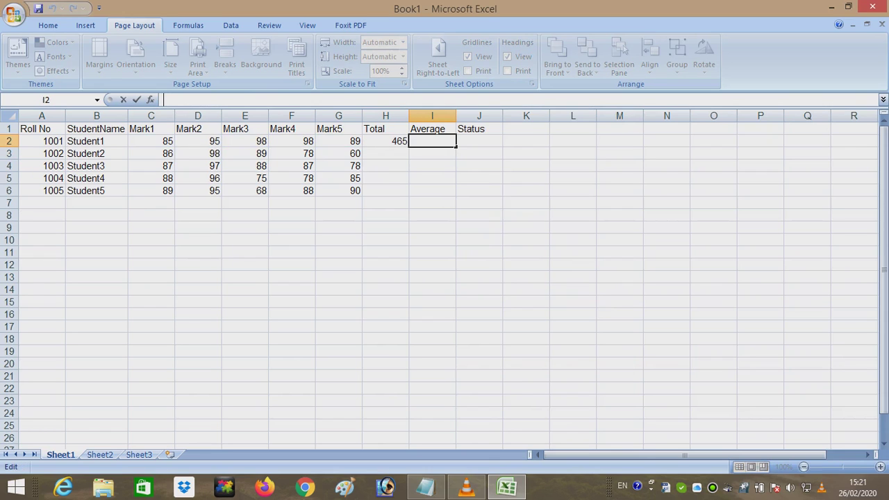
text(=)
text(()
click(385, 141)
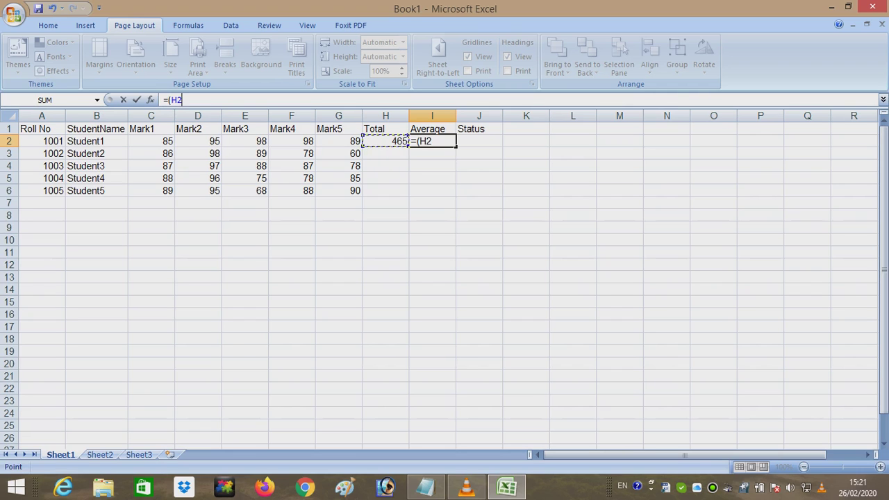
text(/)
text(5)
text())
key(Return)
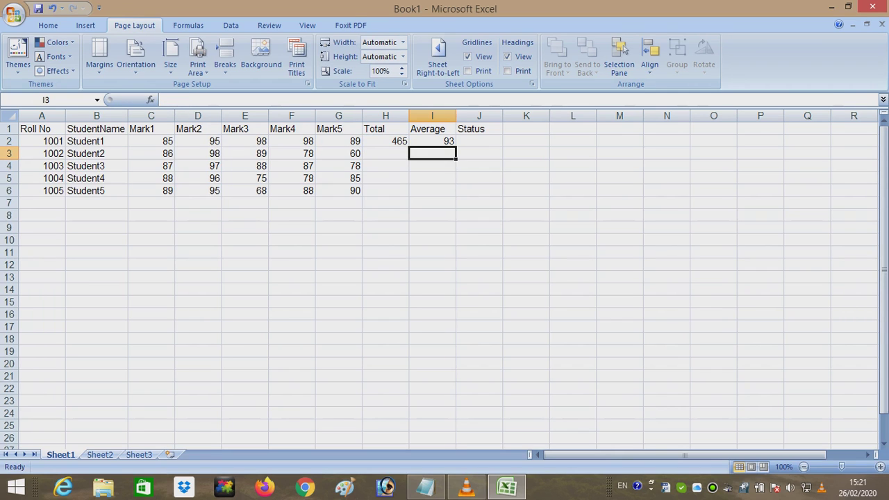
Step: Reselect I2 and select its =(H2/5) formula text for copying
click(432, 141)
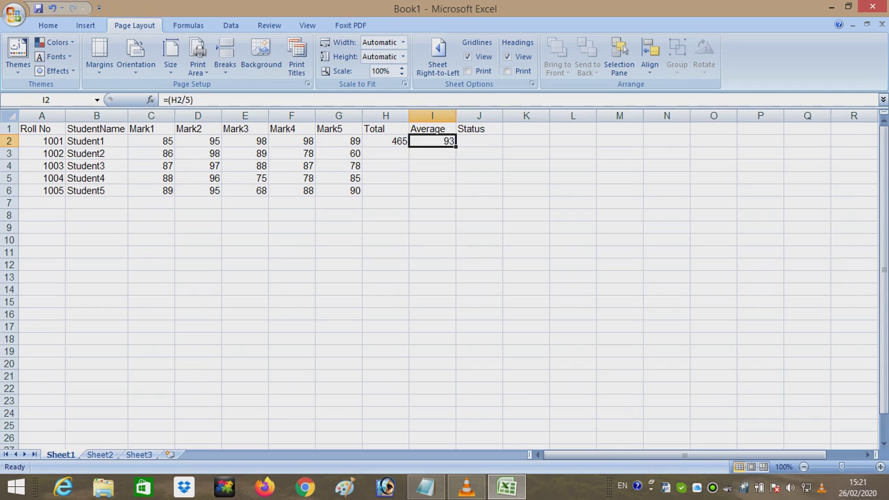
click(185, 100)
drag(182, 100, 163, 100)
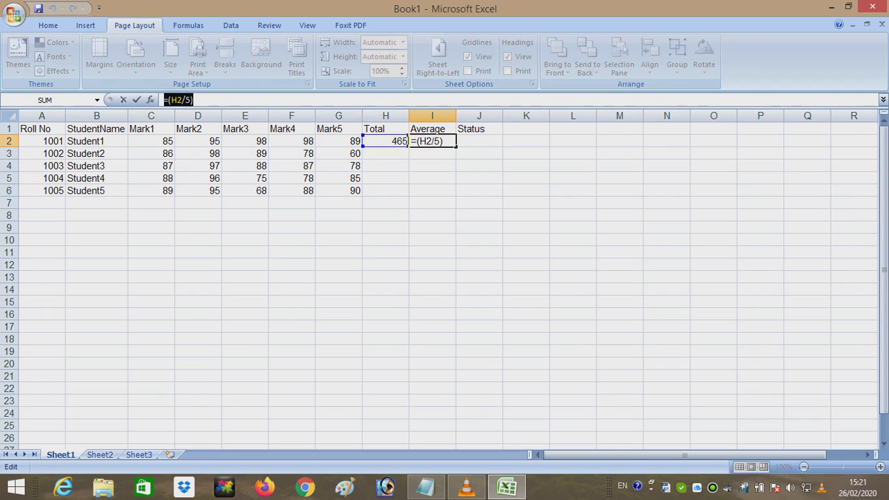
key(Return)
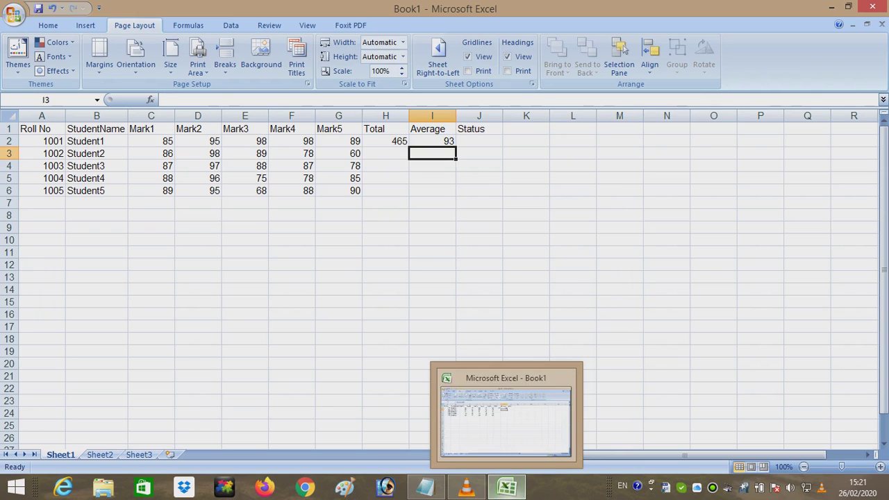
Step: Add =(H2/5) to the Notepad notes and select Status cell J2 in Excel
click(425, 487)
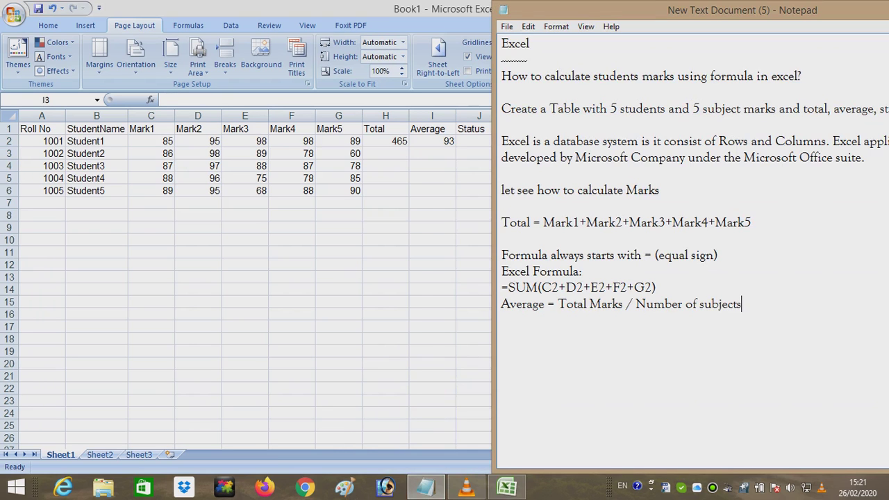
key(Return)
text(=(H2/5))
click(425, 486)
click(478, 141)
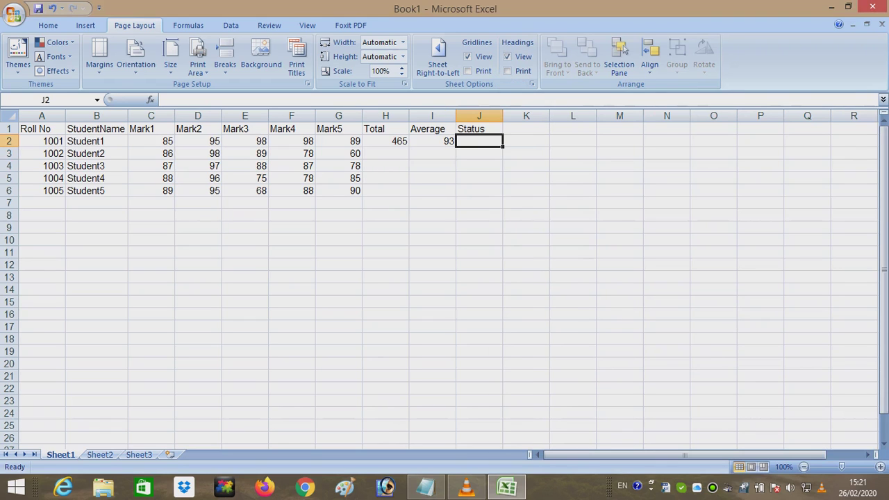
click(425, 486)
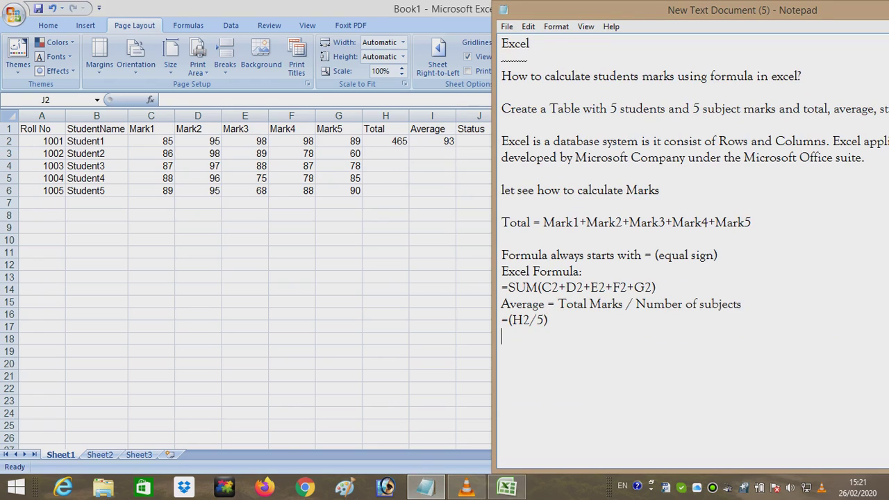
Step: Note that Status means pass or fail: 50 and more marks pass, below 50 fail or reapear
text(Status )
text(meas)
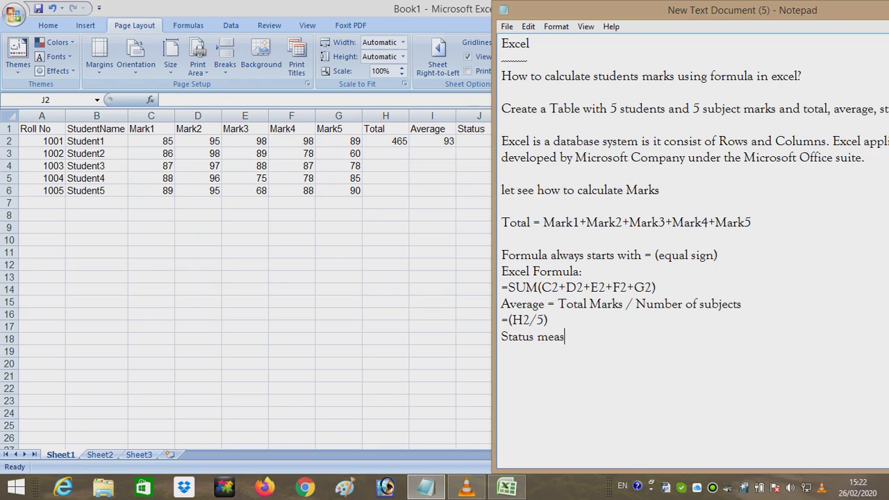
text(n)
text( Students )
text(Pass or Fail)
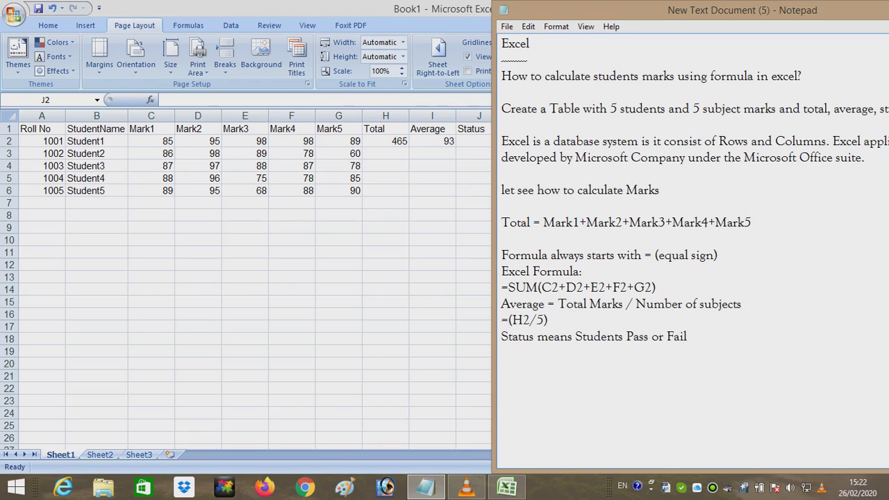
key(Return)
key(Return)
key(BackSpace)
text(50 and more marks is pass)
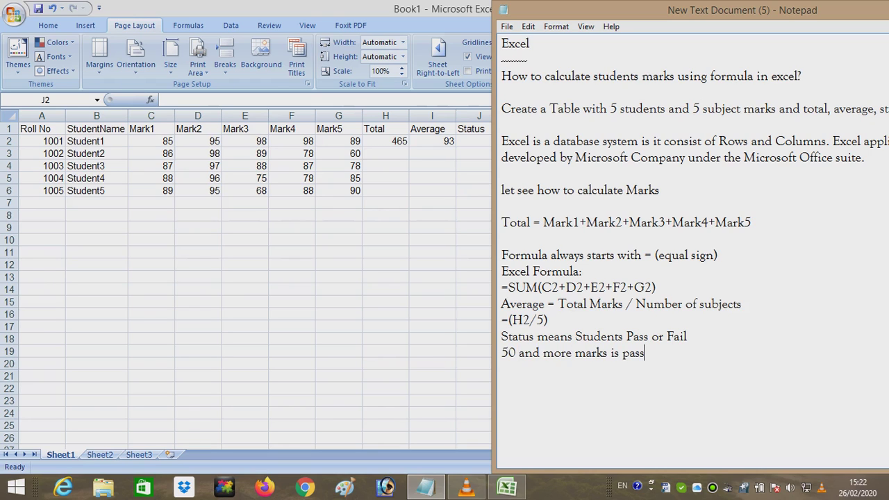
text(. below )
text(50 fail or re)
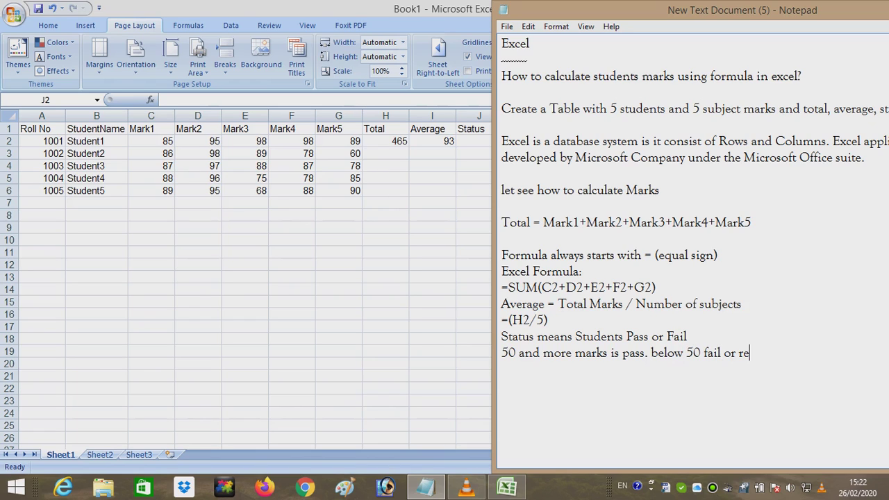
text(app)
key(BackSpace)
text(ear)
key(Return)
Step: Type =if(C2>=50, into J2, deleting a stray 'if', then minimize the workbook
key(alt+Tab)
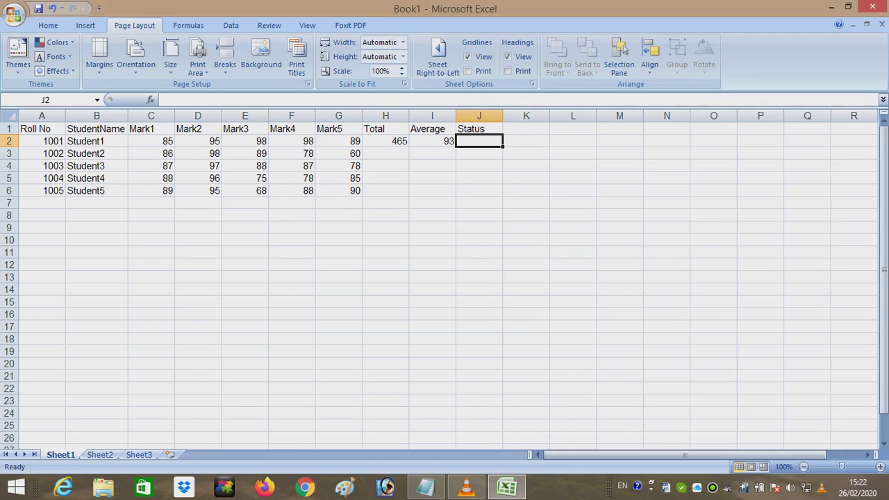
key(F2)
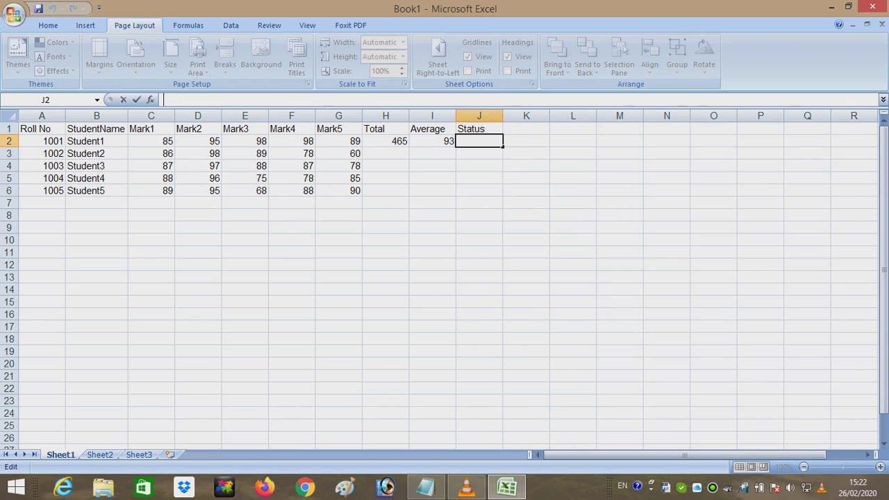
text(=)
text(if)
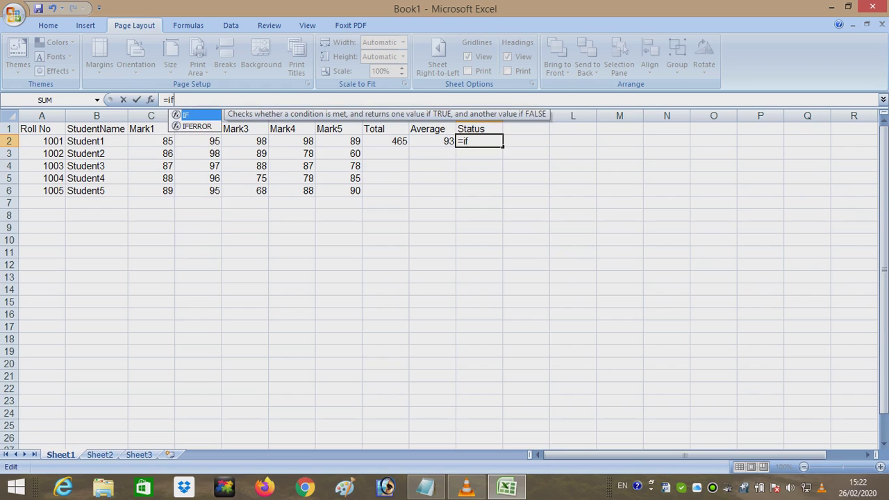
text(()
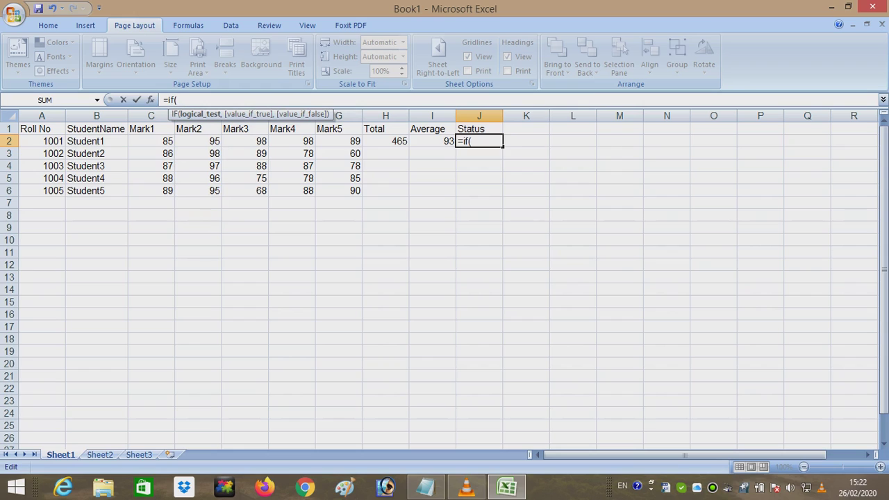
click(166, 142)
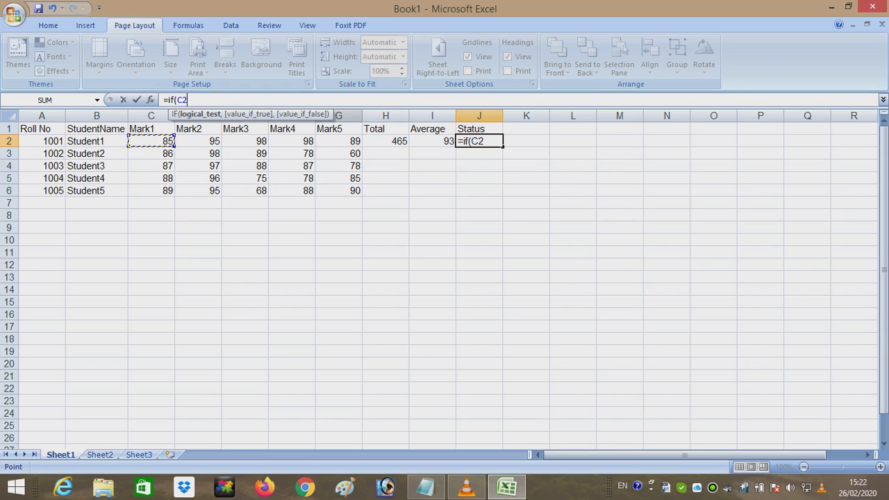
text(<)
key(BackSpace)
text(>=50)
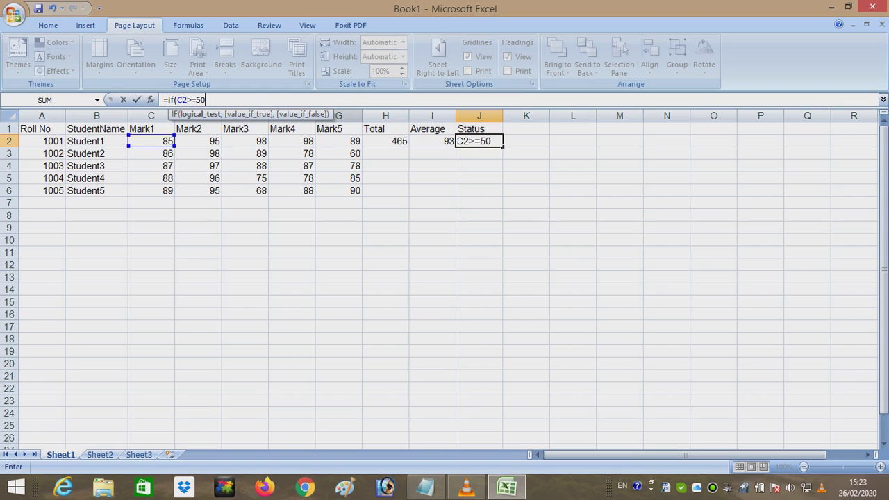
text(,)
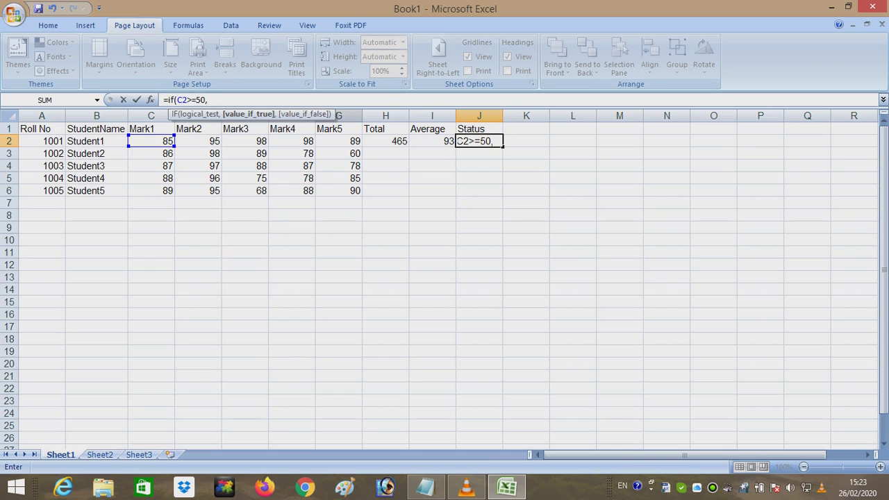
text(if)
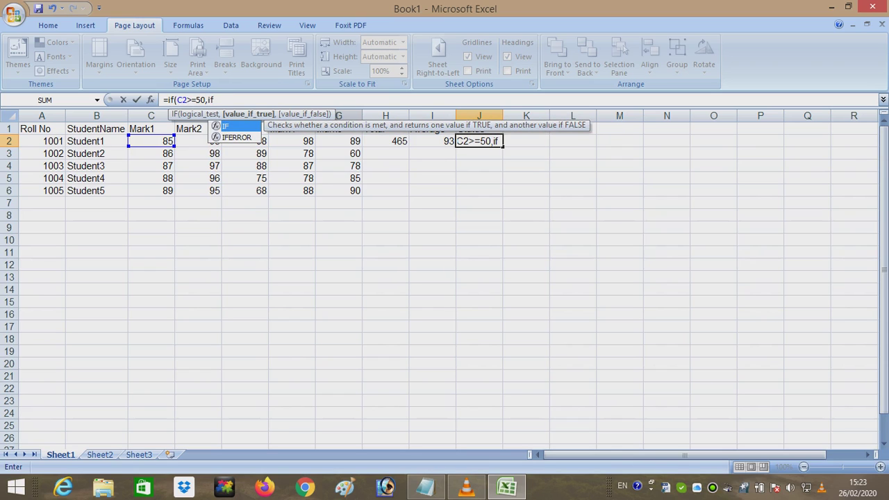
key(BackSpace)
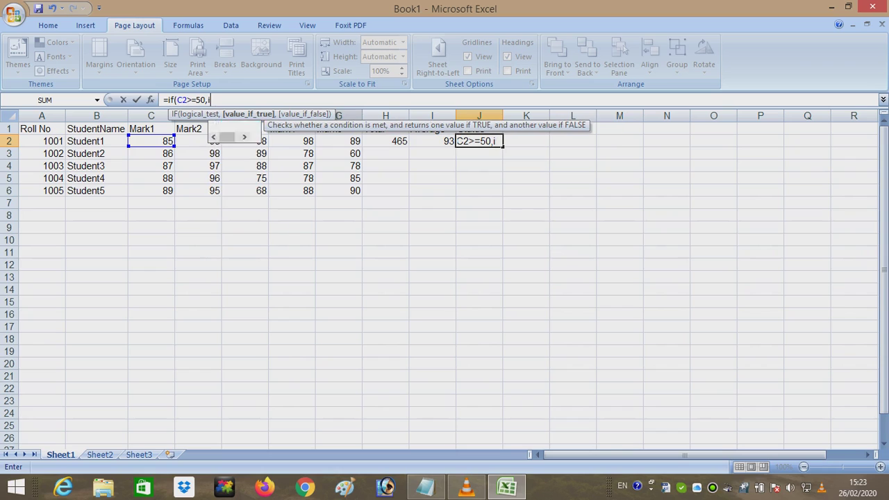
key(BackSpace)
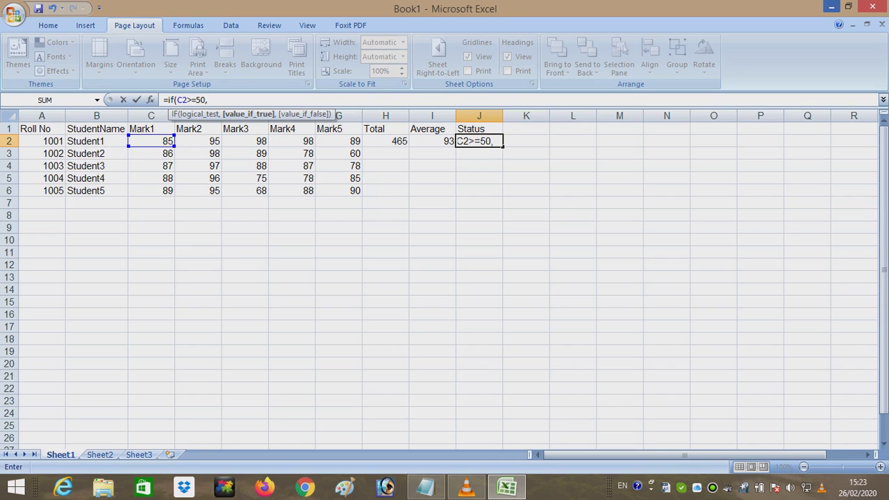
click(832, 7)
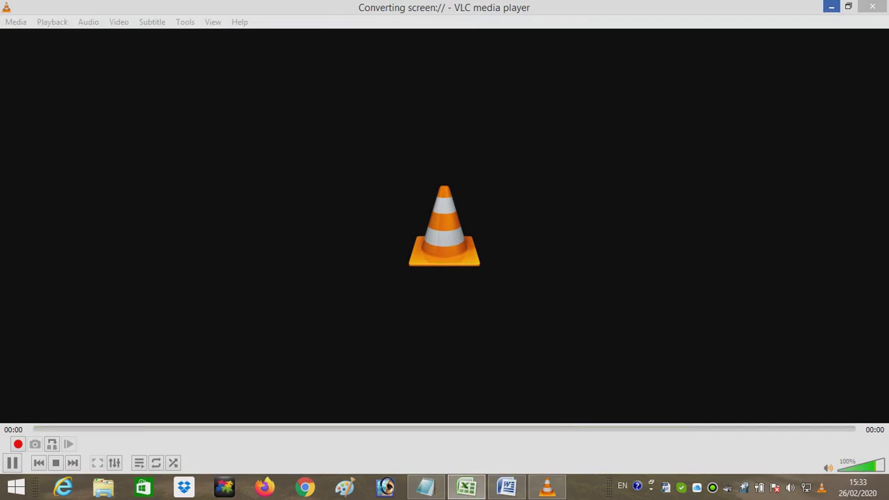
Step: Restore the workbook, then enlarge and reposition the Notepad window beside it
click(832, 7)
click(466, 487)
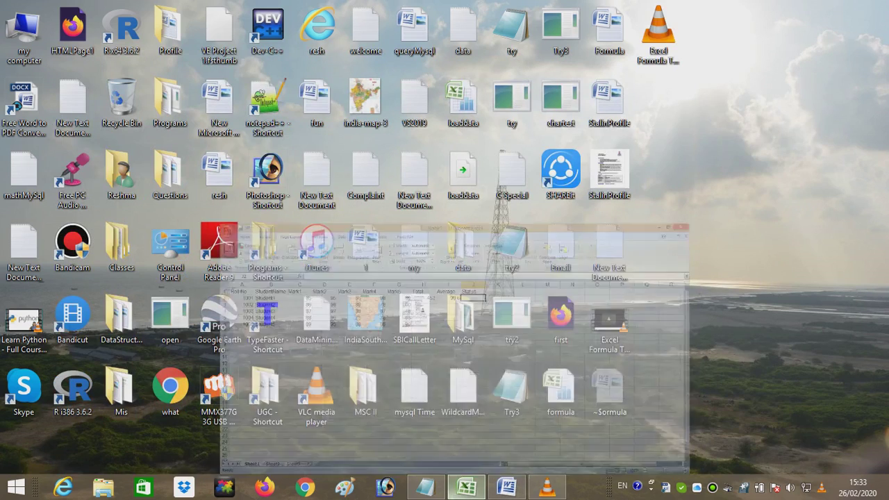
click(425, 487)
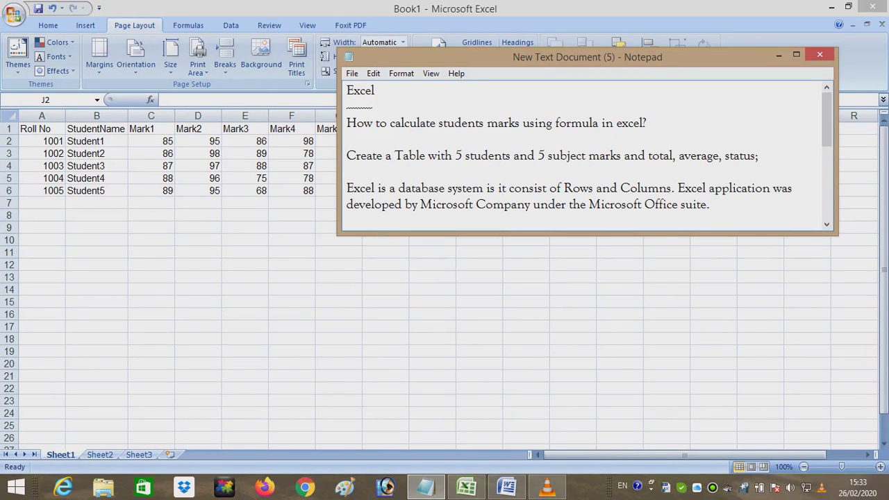
drag(587, 234, 586, 460)
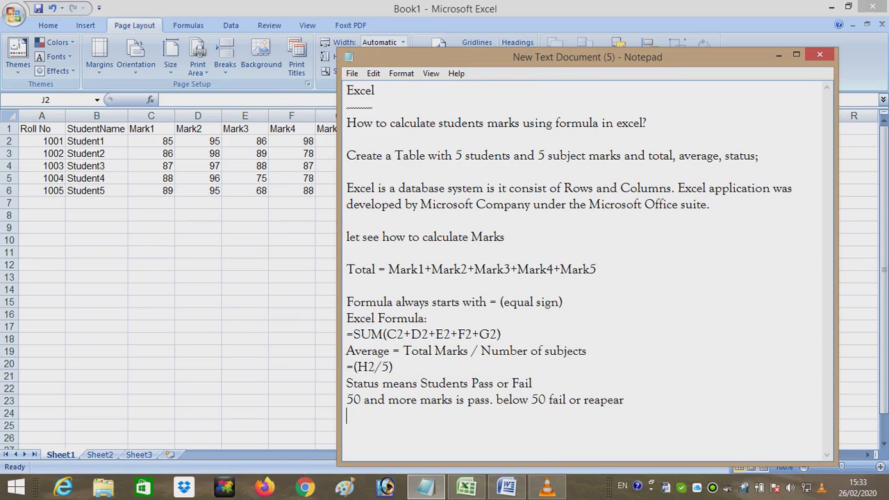
drag(486, 56, 559, 54)
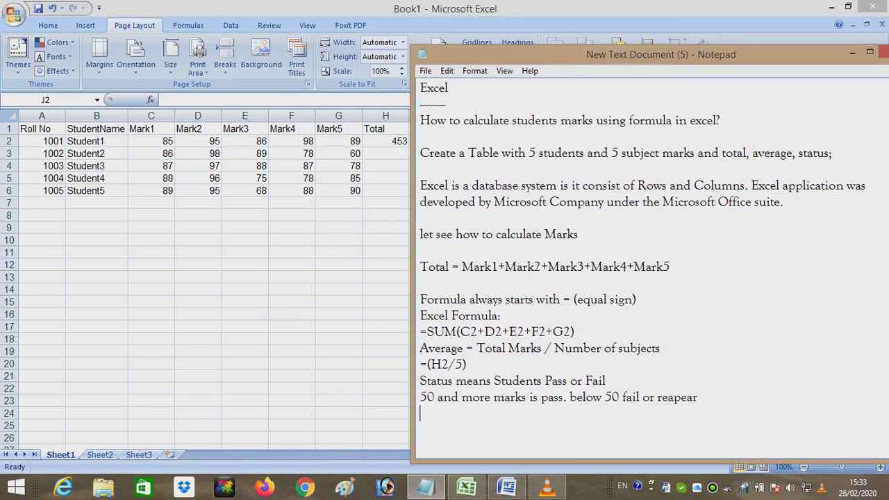
drag(625, 46, 625, 2)
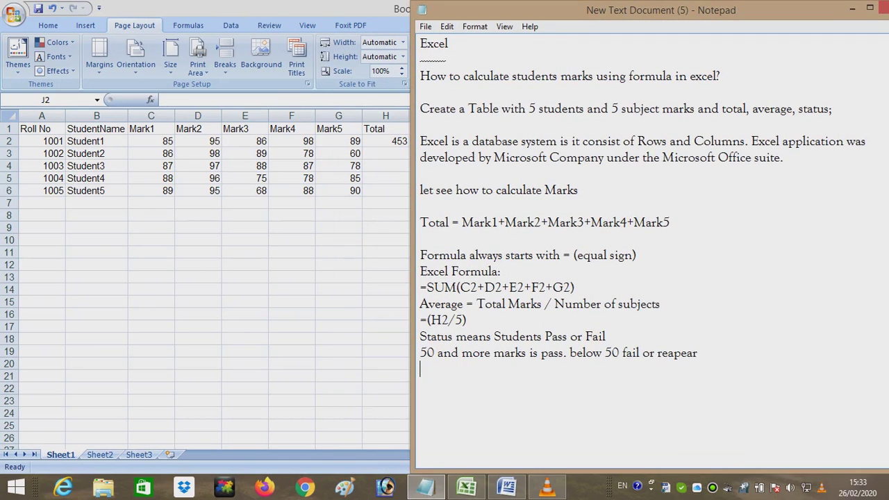
Step: Add 'Formula for Pass or Fail' with =if(and(ColumnAddress>=Marks,....),"Pass","Reapear") and 'lets do it'
key(Return)
text(Formula)
text( for)
text( Paa)
key(BackSpace)
text(ss or Fail)
key(Return)
key(Return)
text(=)
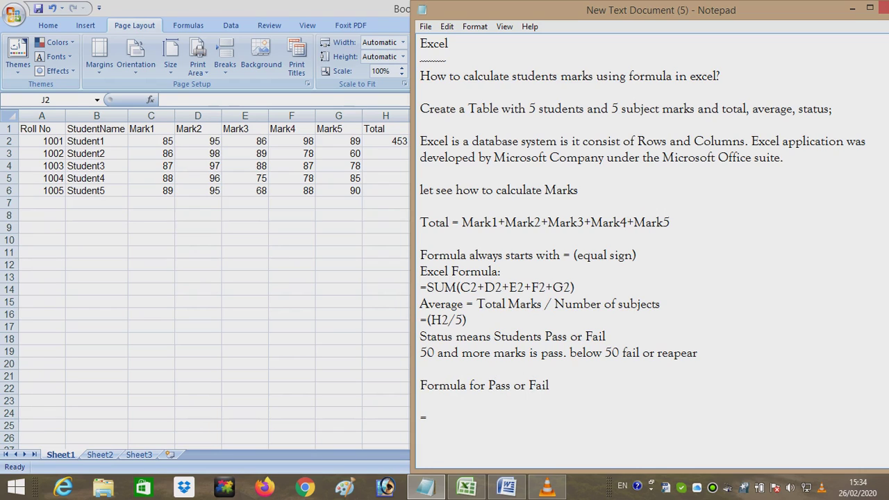
text(()
key(BackSpace)
text(if(and)
text(()
text(Column)
text(Address)
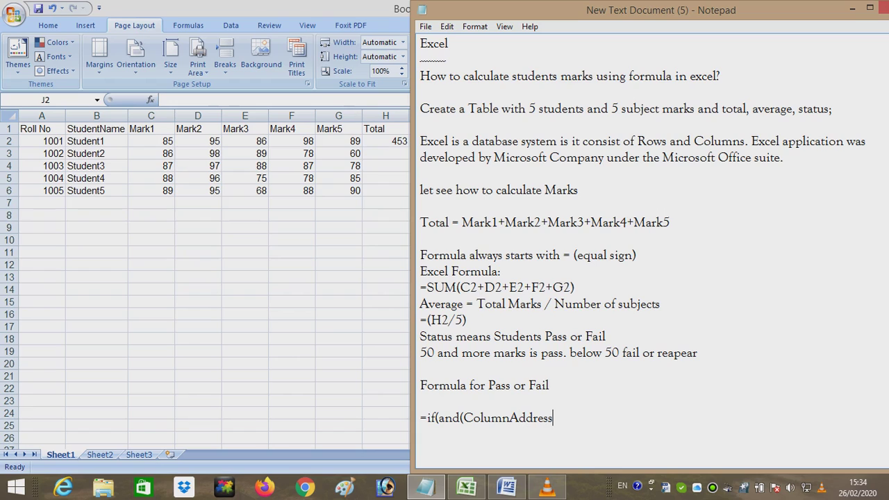
text(>)
text(=Marks,)
text(....)
text(),)
text("Pass",")
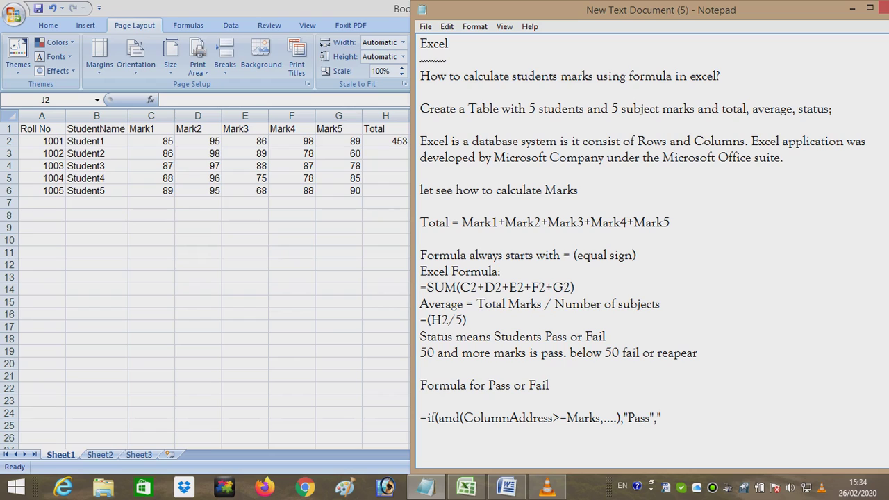
text(Reapear)
text("))
key(Return)
key(Return)
text(lets do it)
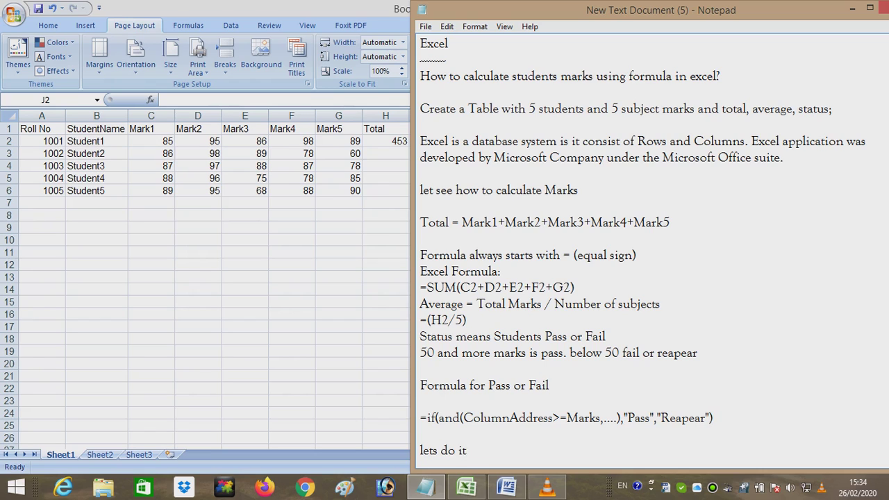
key(alt+Tab)
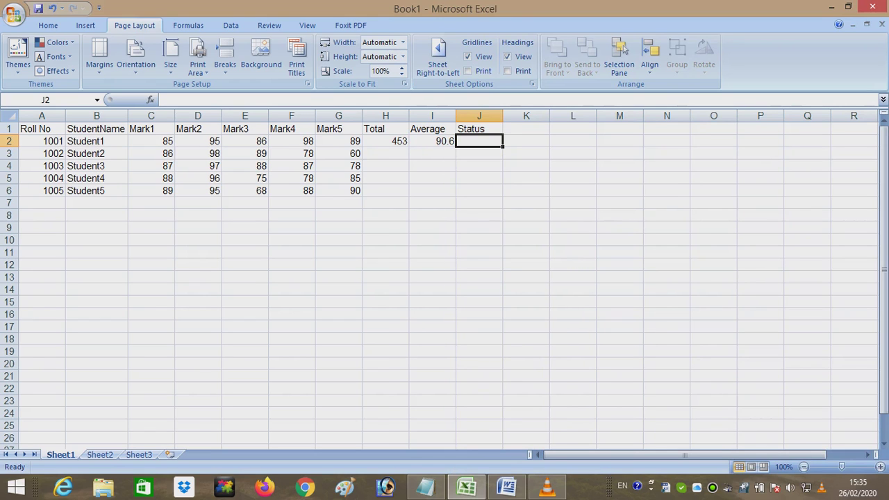
Step: Enter =IF(AND(C2>=50,D2>=50,E2>=50,F2>=50,G2>=50),"Pass","Reapear") in J2
key(F2)
text(=)
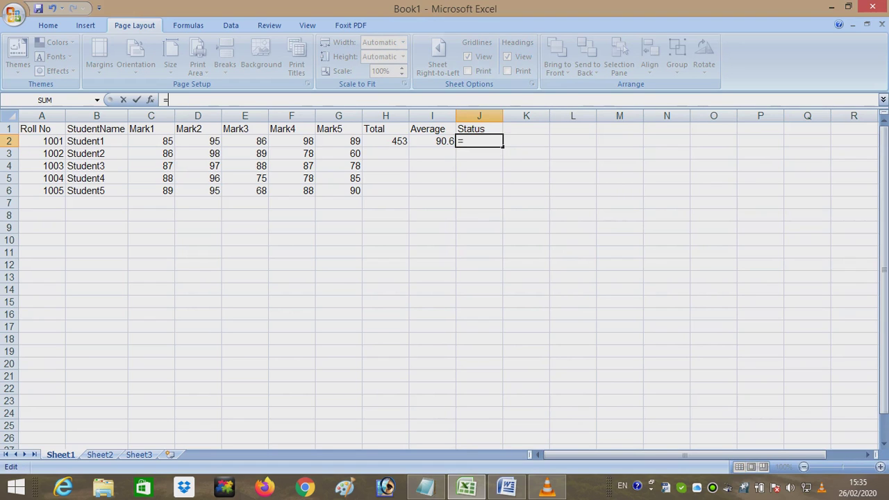
text(if()
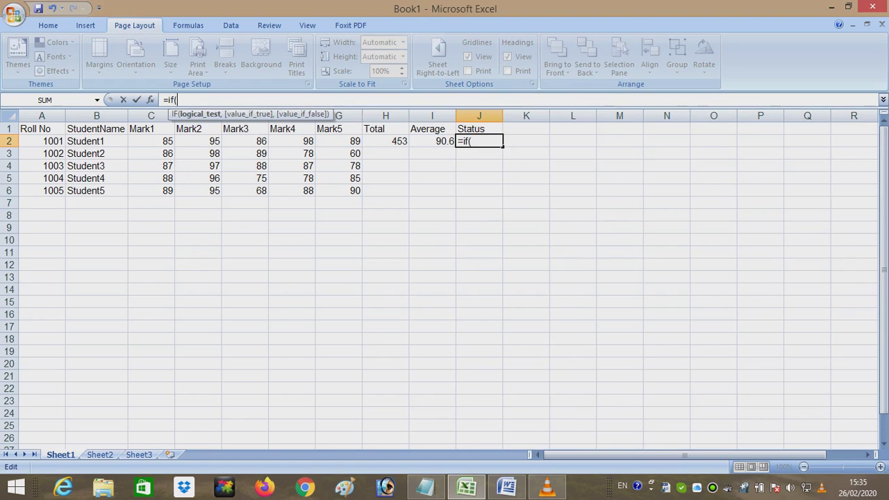
text(and()
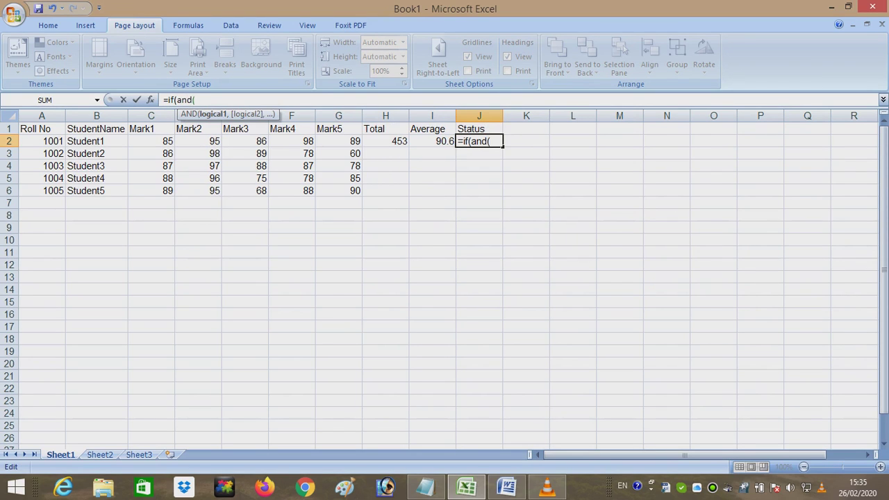
click(150, 141)
text(>=50)
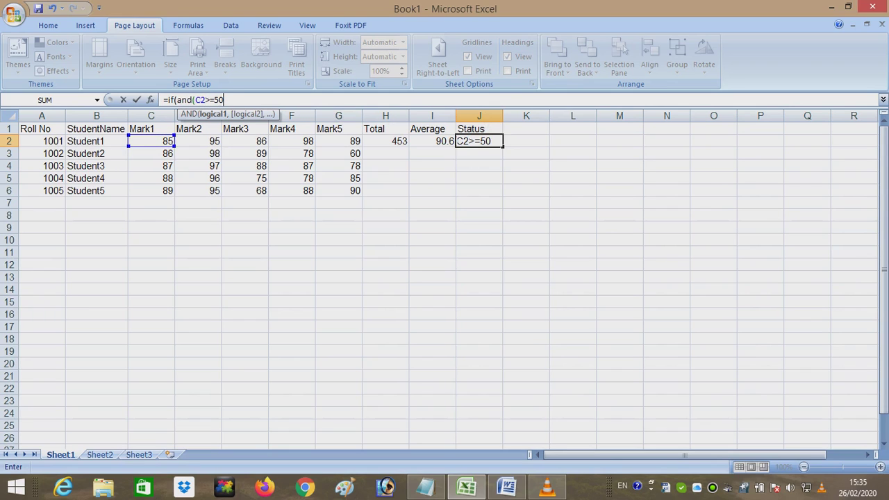
text(,)
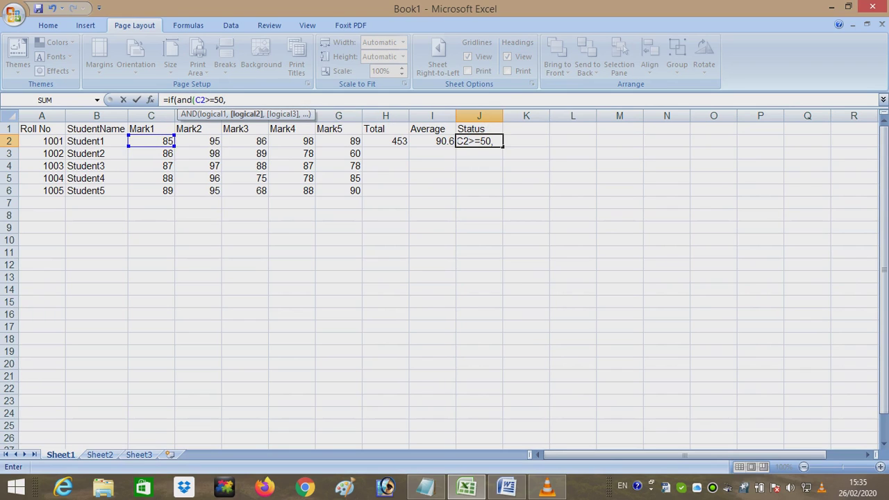
click(209, 142)
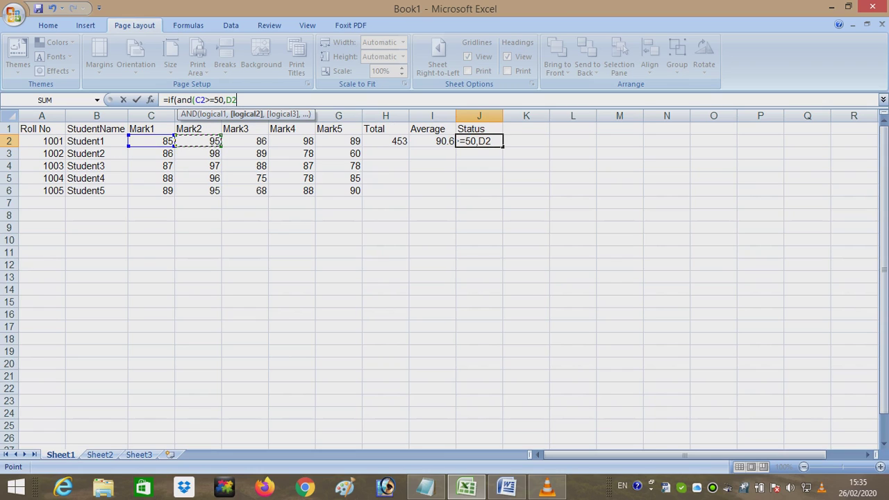
text(>=50,)
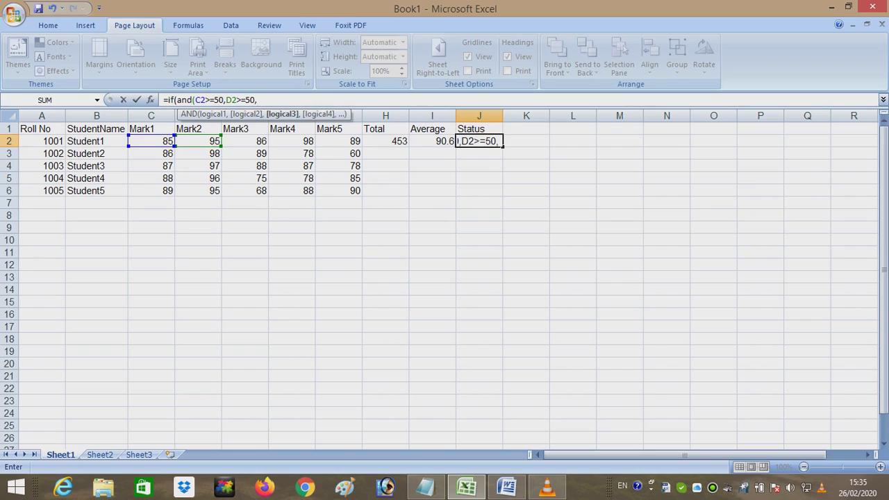
click(245, 141)
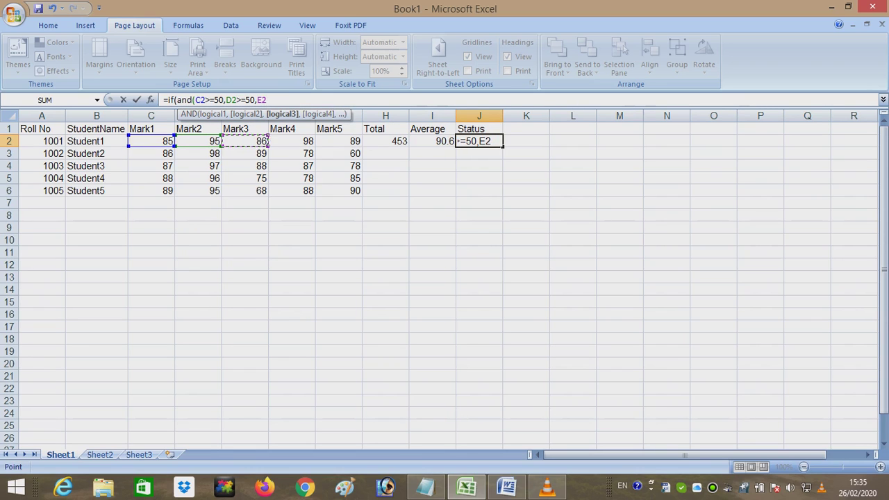
text(>=50,)
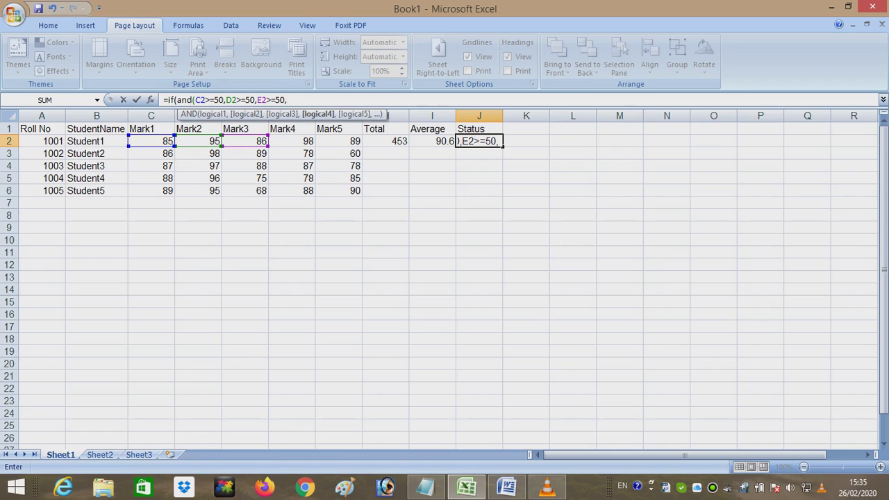
click(291, 141)
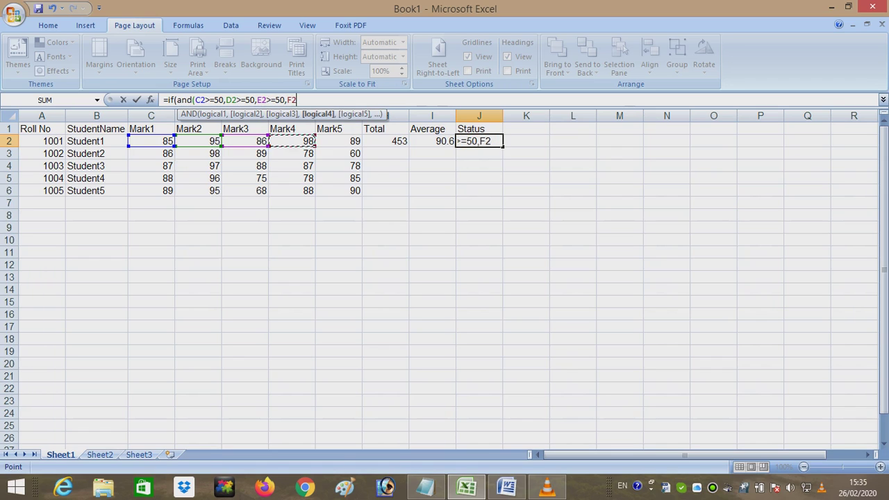
text(>=50)
text(,)
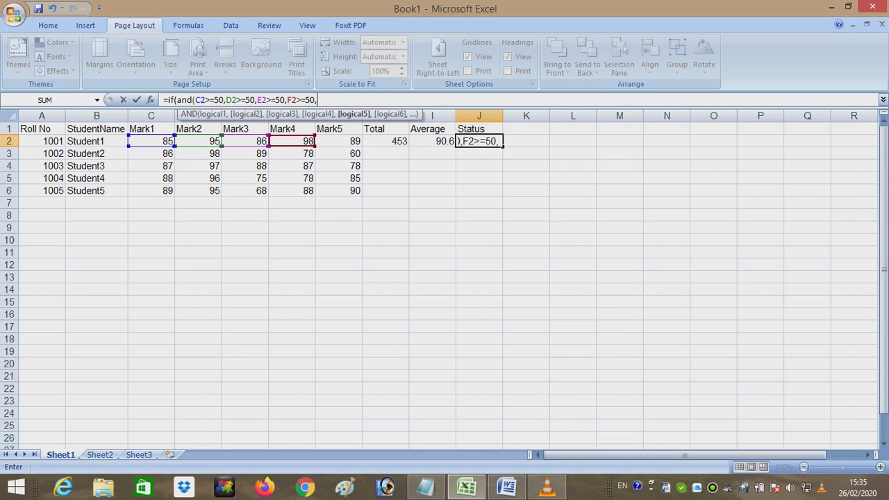
click(338, 141)
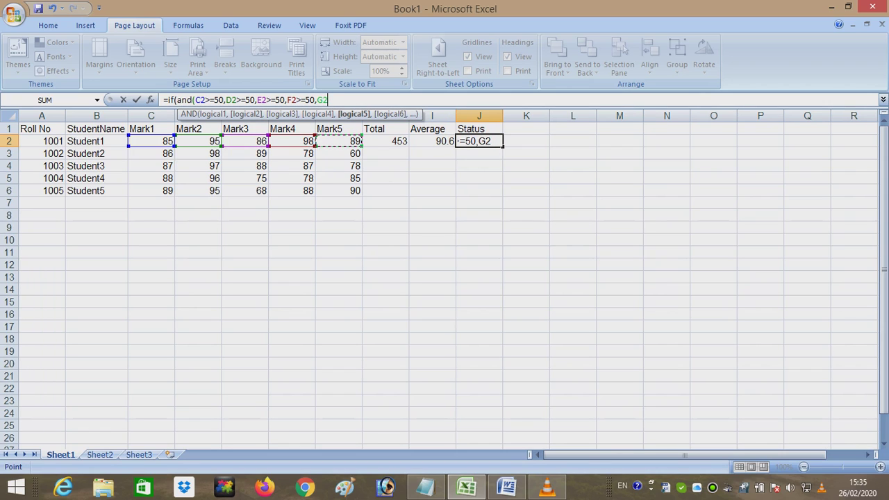
text(>=50),)
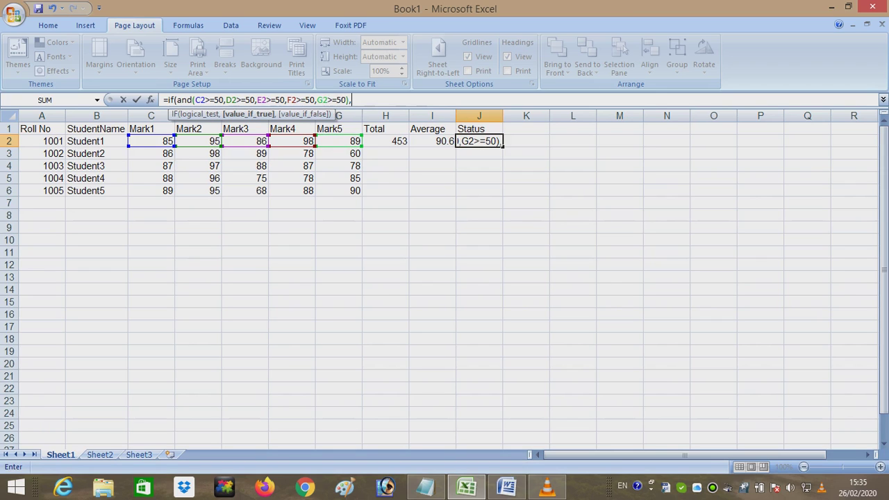
text("Pass)
text(")
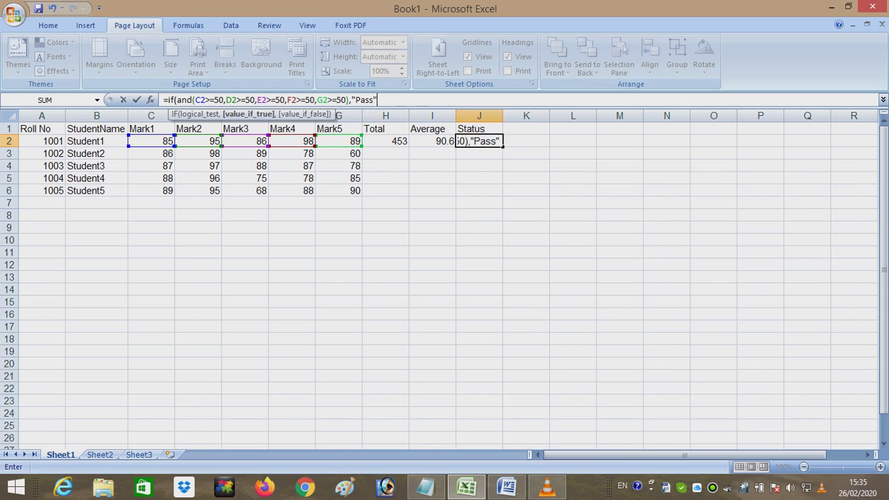
text(,")
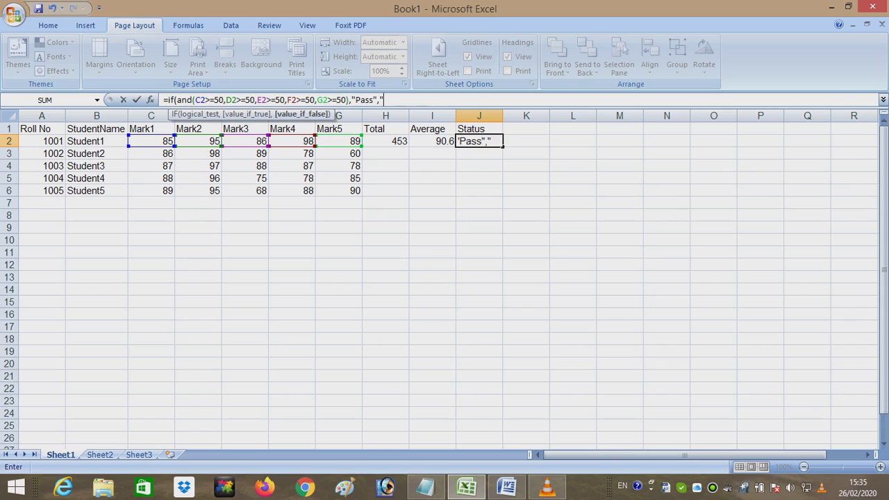
text(Reapear)
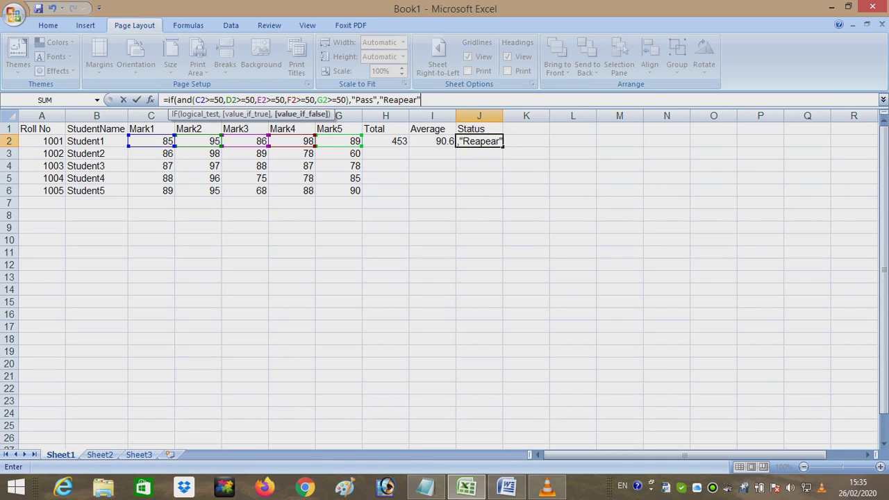
text("))
key(Return)
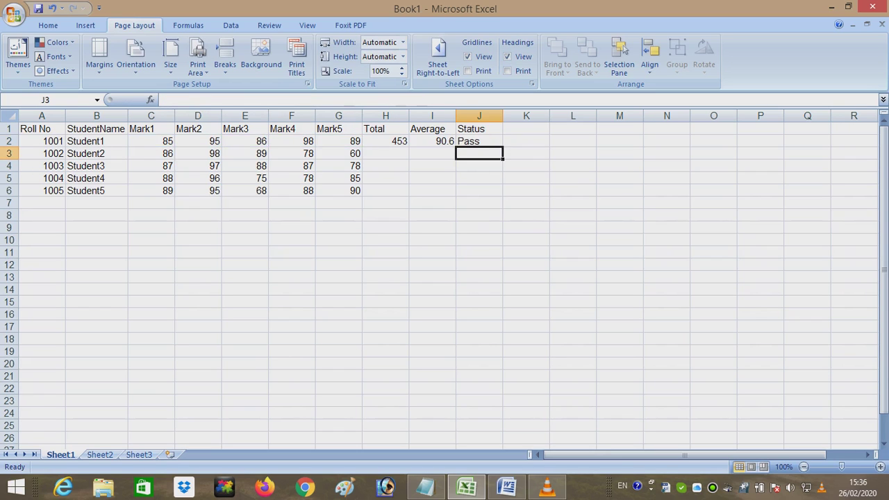
Step: Copy J2's IF(AND) formula text from the formula bar, leaving the cell unchanged
click(478, 141)
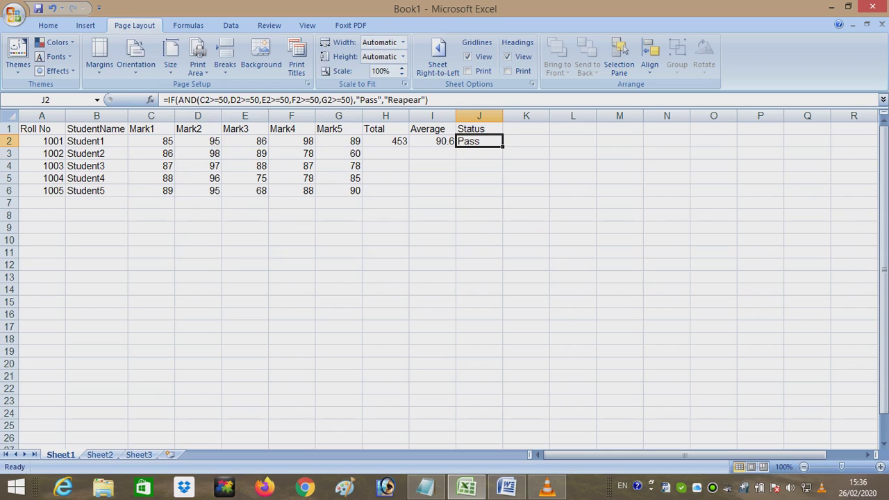
drag(428, 99, 163, 100)
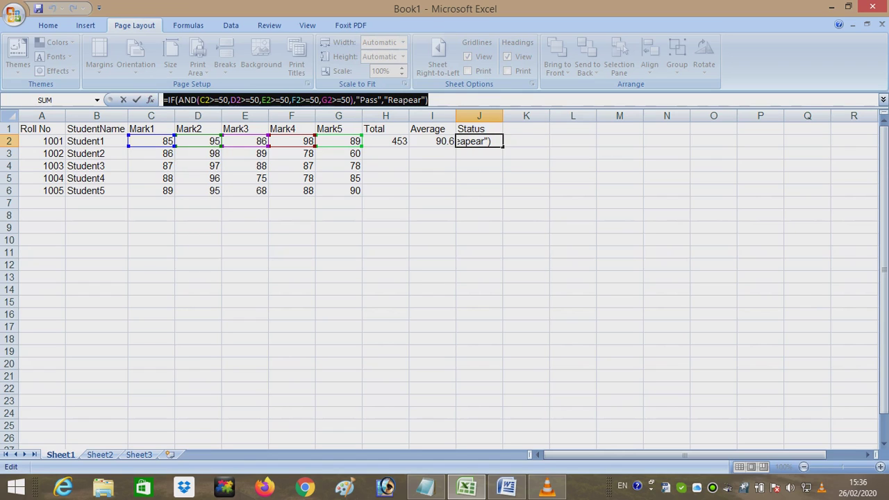
key(Escape)
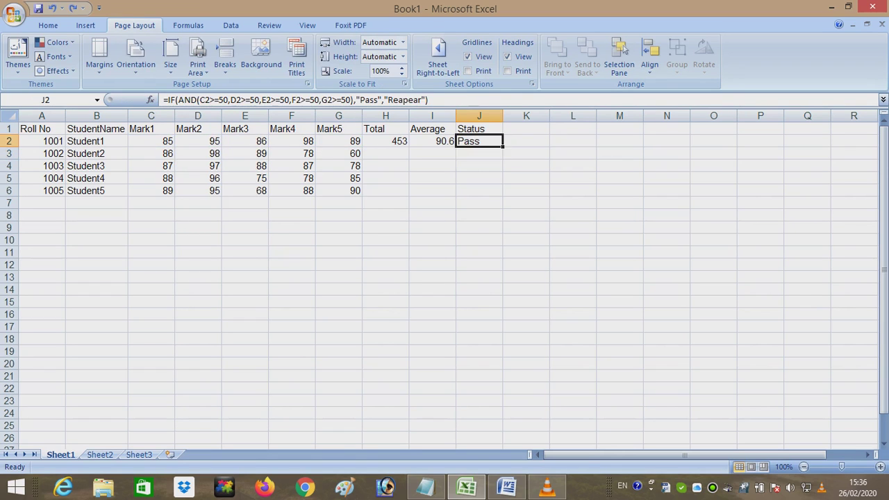
click(479, 190)
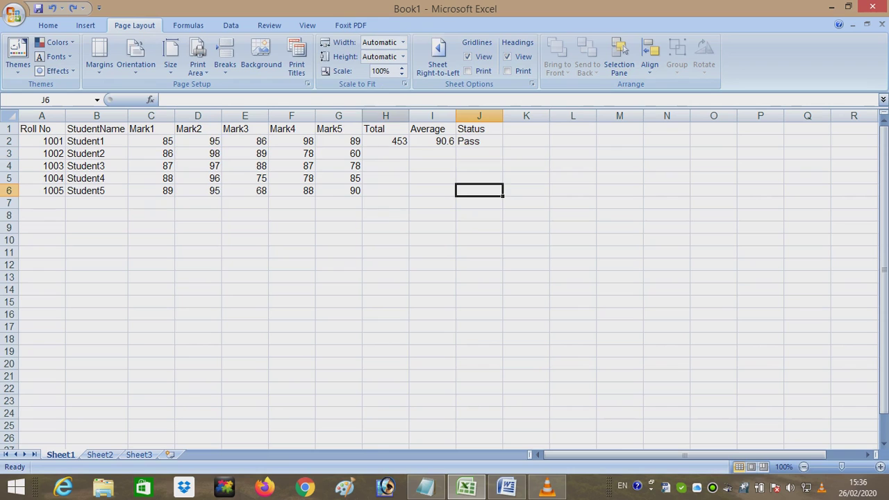
Step: Paste the copied IF(AND) Pass/Reapear formula into Notepad below "lets do it"
click(425, 486)
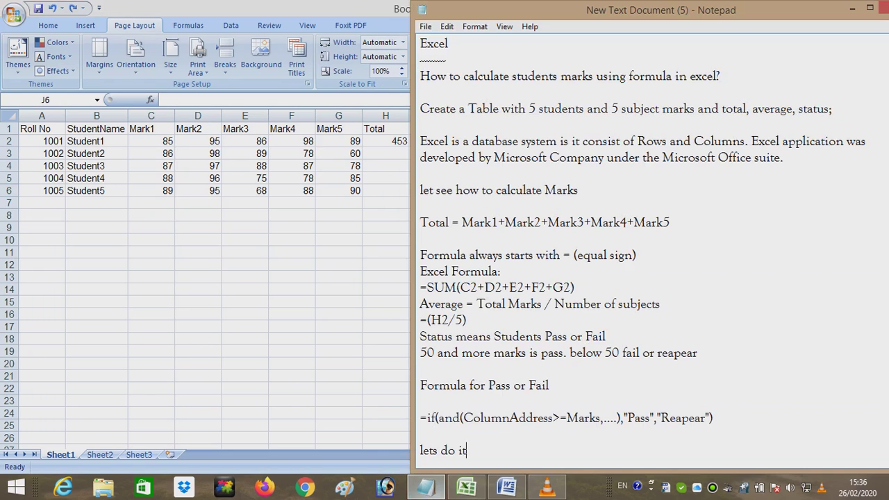
key(Return)
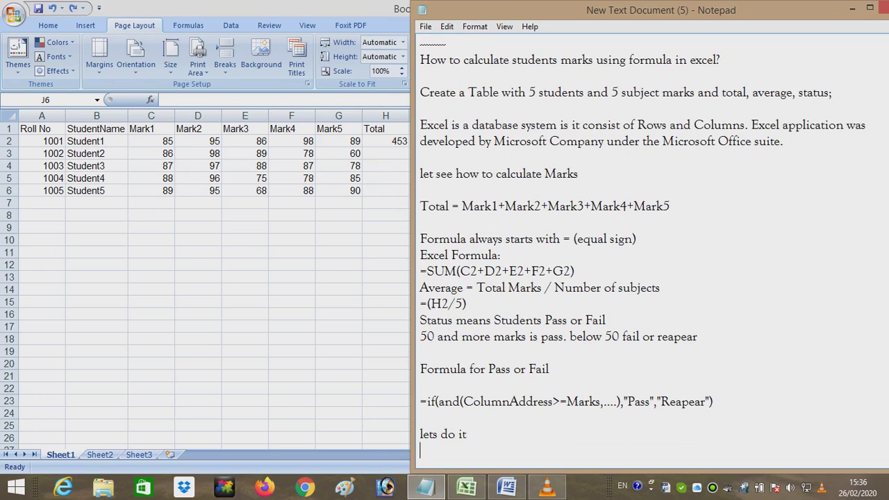
key(Return)
key(Return)
key(BackSpace)
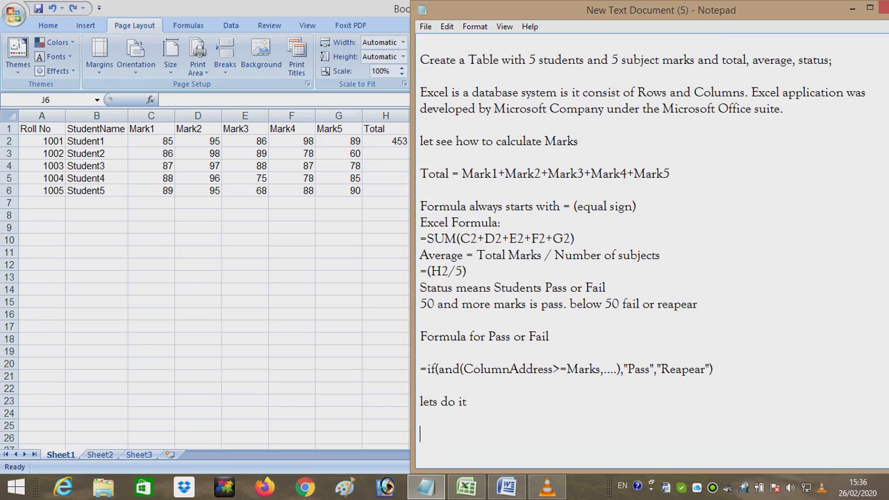
key(ctrl+v)
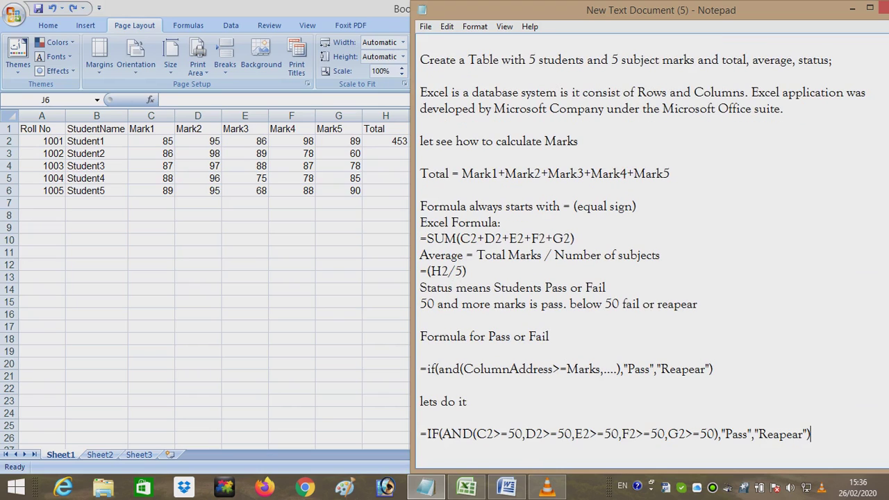
key(alt+Tab)
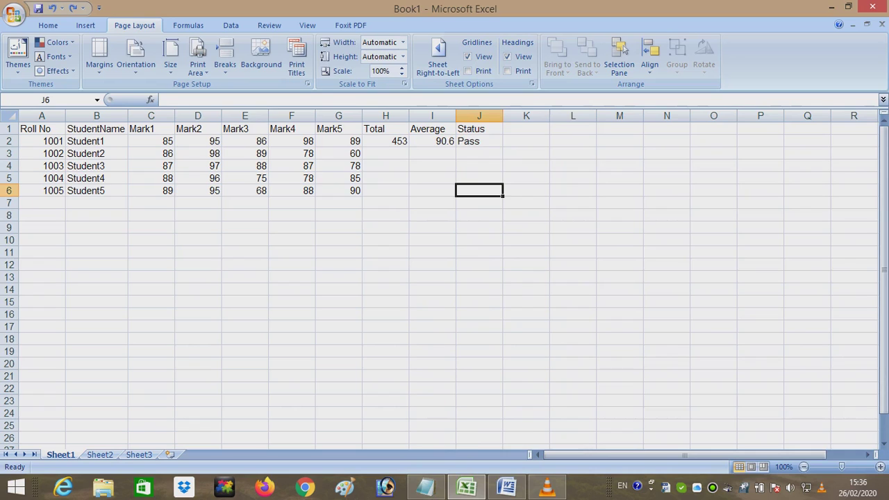
Step: Fill the Total (H2), Average (I2) and Status (J2) formulas down to row 6
click(479, 141)
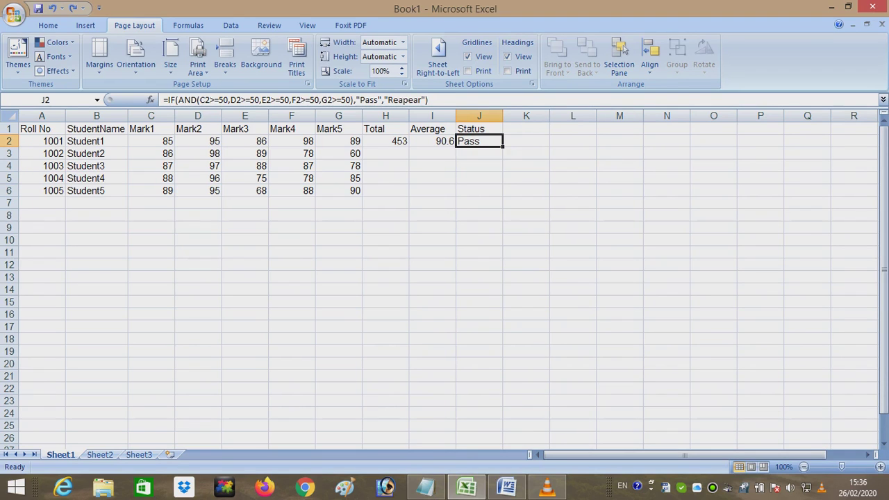
click(385, 141)
drag(409, 146, 409, 195)
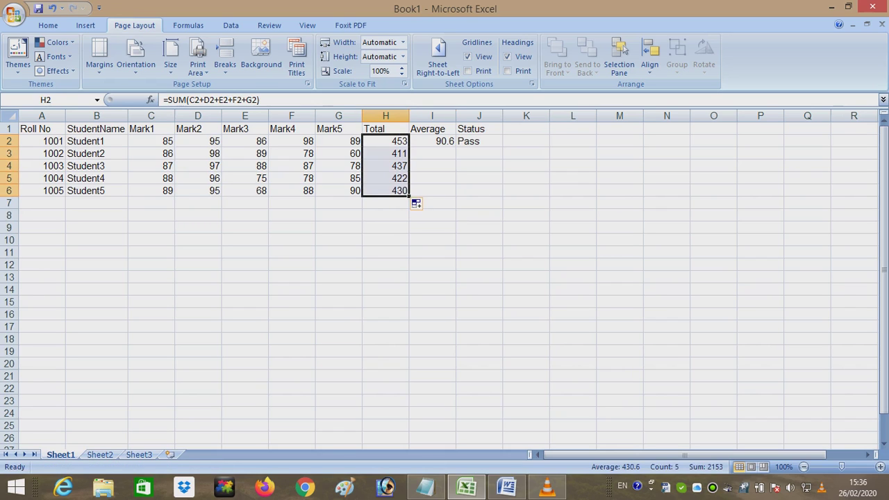
click(432, 141)
drag(457, 147, 456, 195)
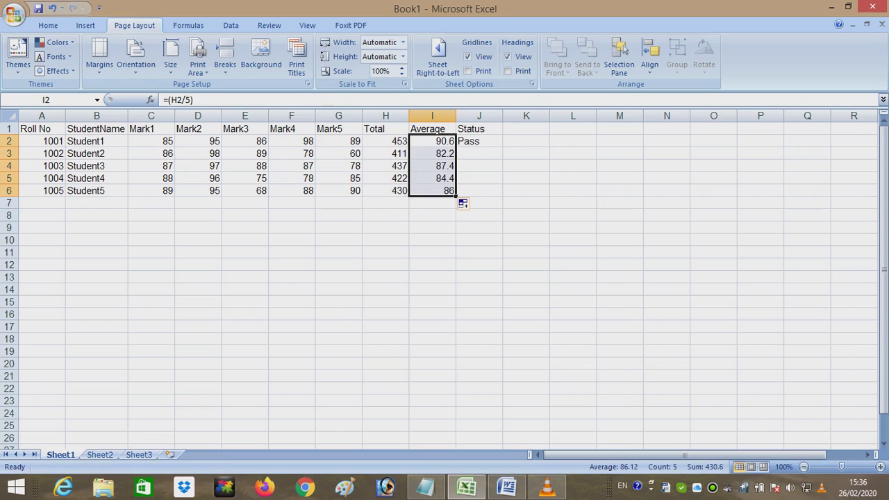
click(479, 141)
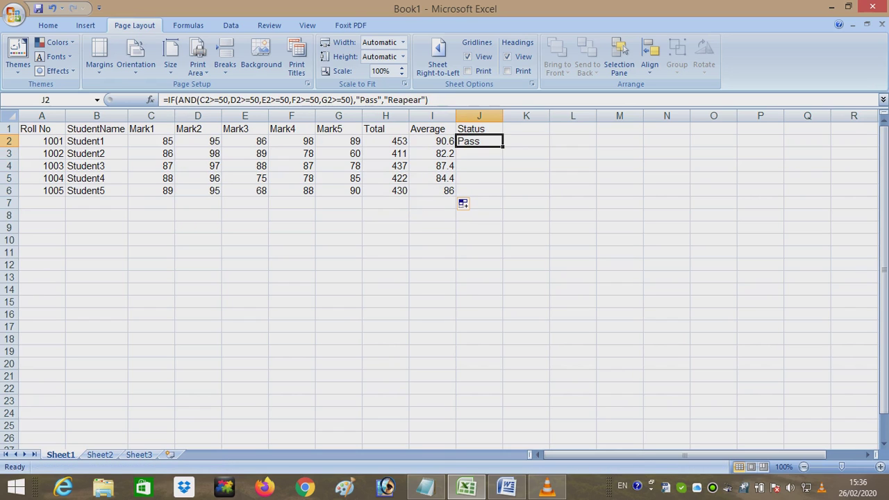
drag(503, 146, 503, 195)
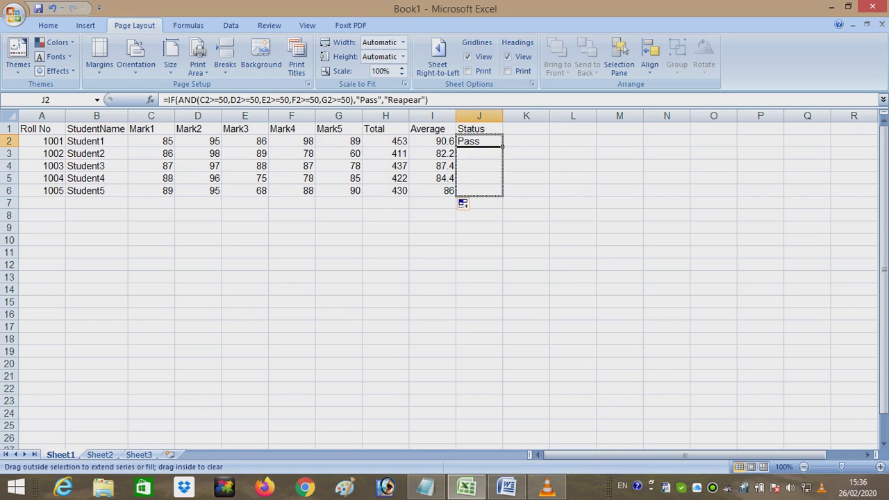
Step: Check the filled Status formulas in J2 through J6, all showing Pass
click(480, 314)
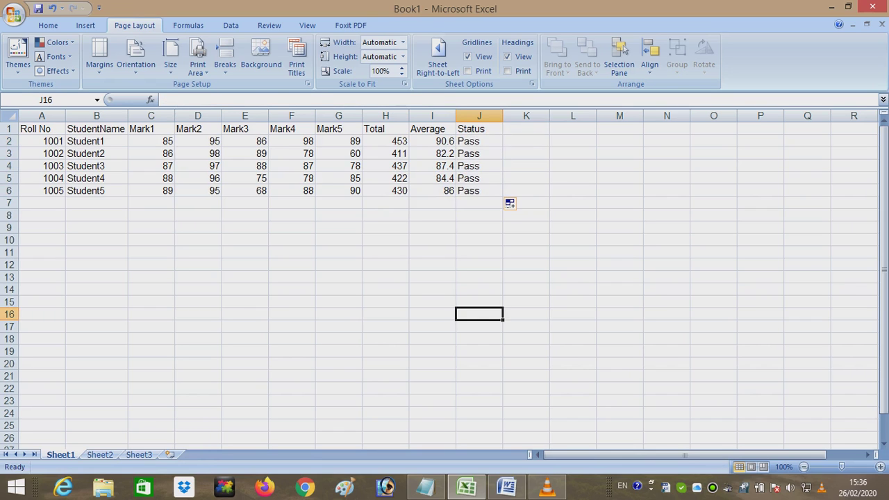
click(479, 141)
key(Down)
key(Down)
key(Down)
key(Down)
Step: Change D3 to 50, E4 to 49 and G6 to 40, making Student3 and Student5 Reapear
click(480, 141)
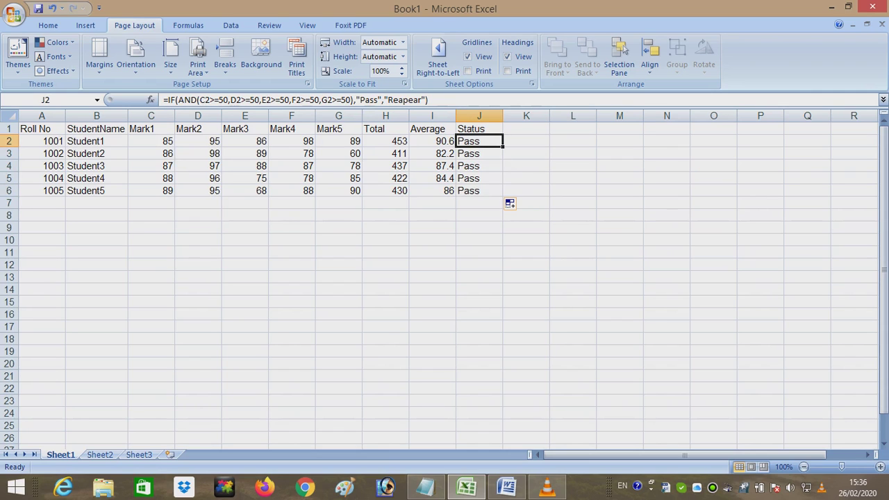
click(198, 153)
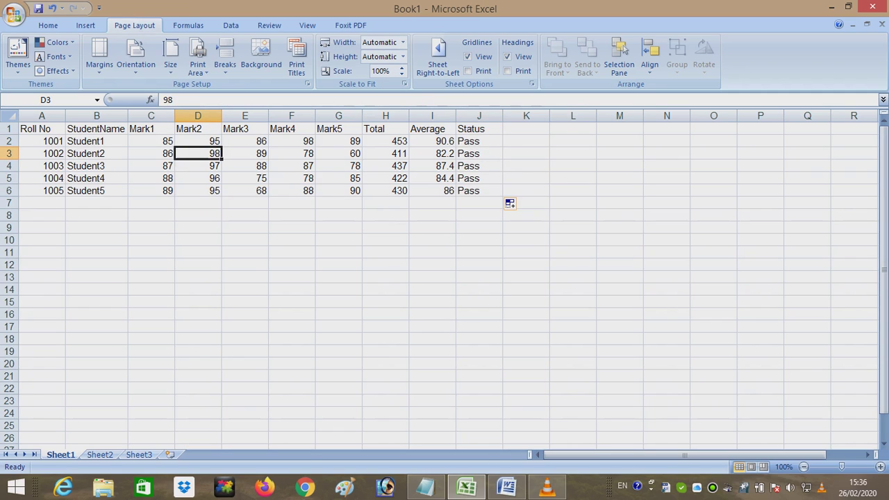
text(50)
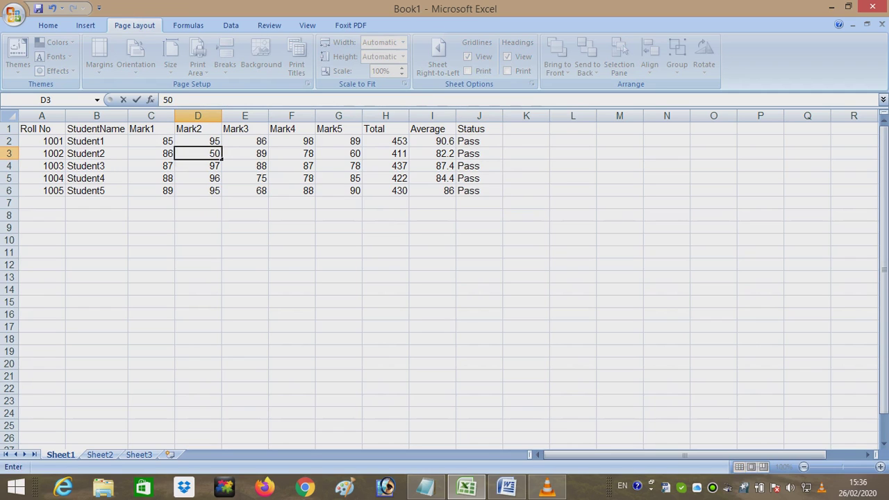
key(Return)
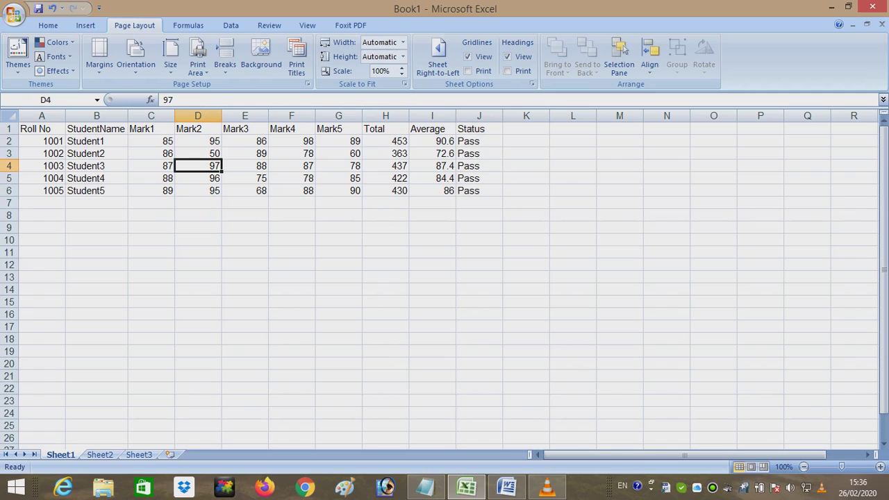
click(244, 166)
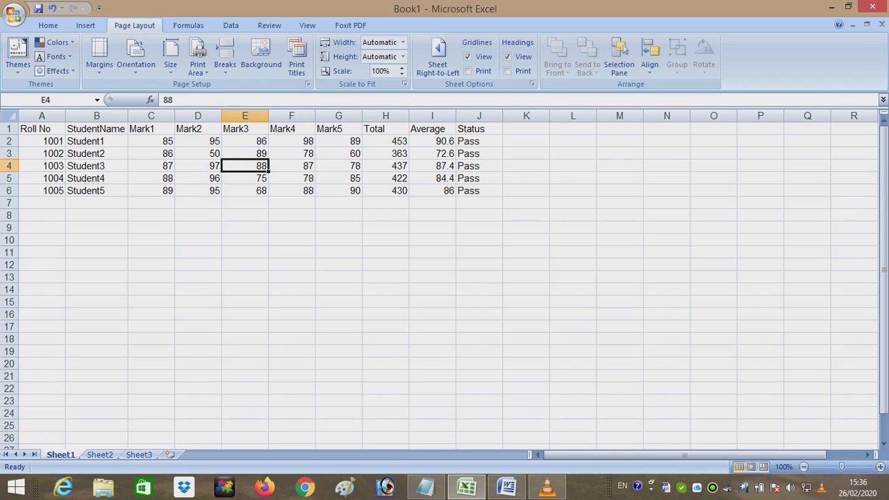
text(49)
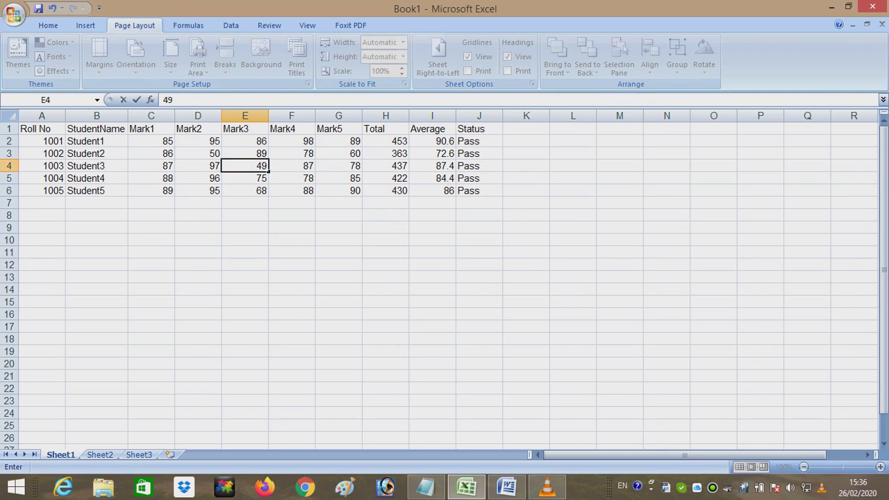
key(Return)
click(338, 252)
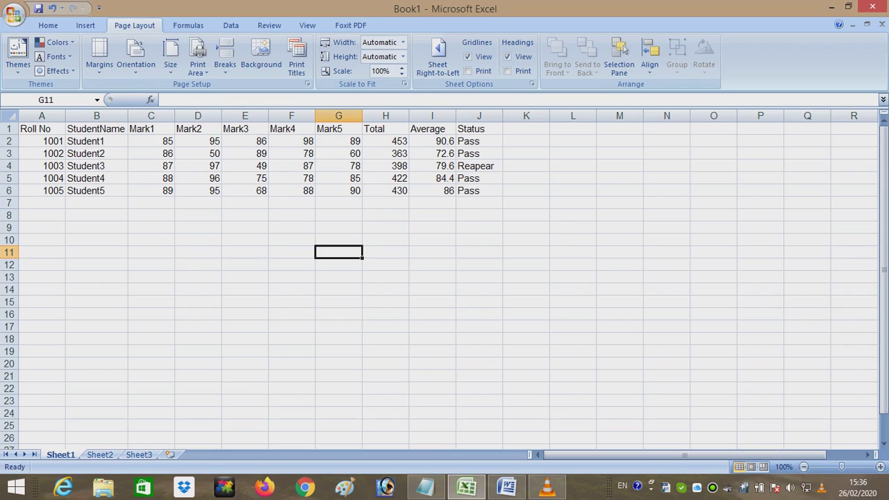
click(478, 166)
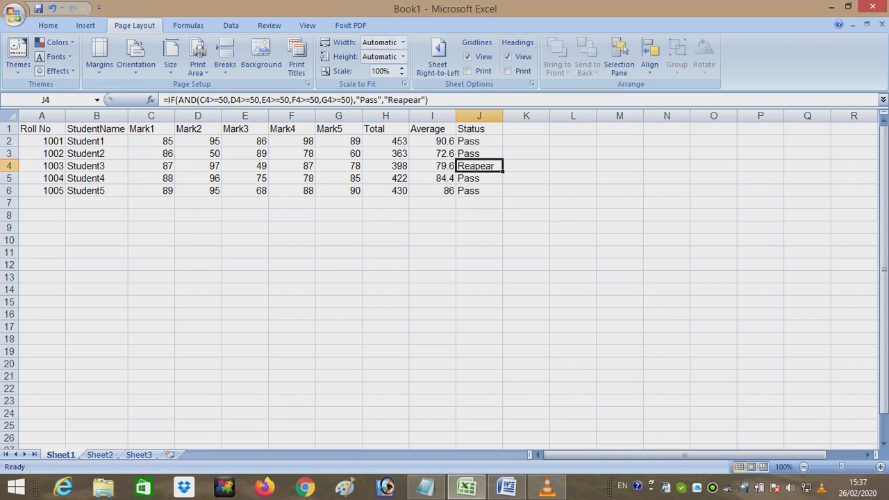
click(338, 190)
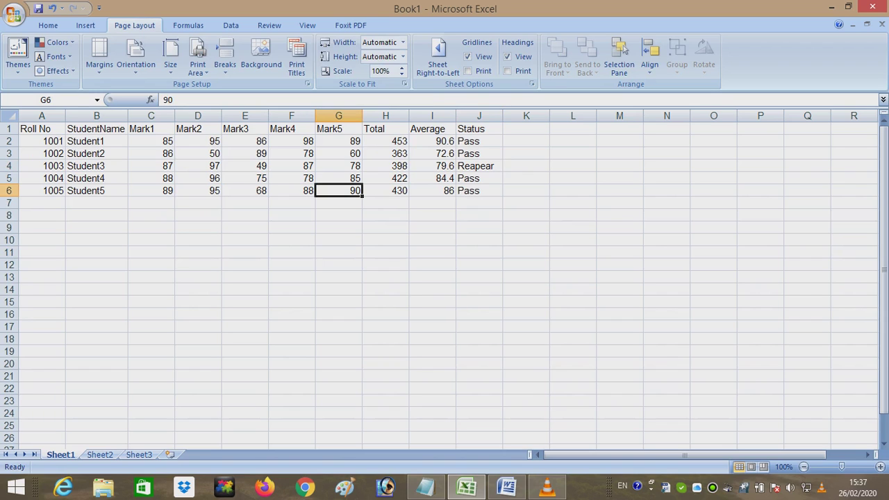
text(40)
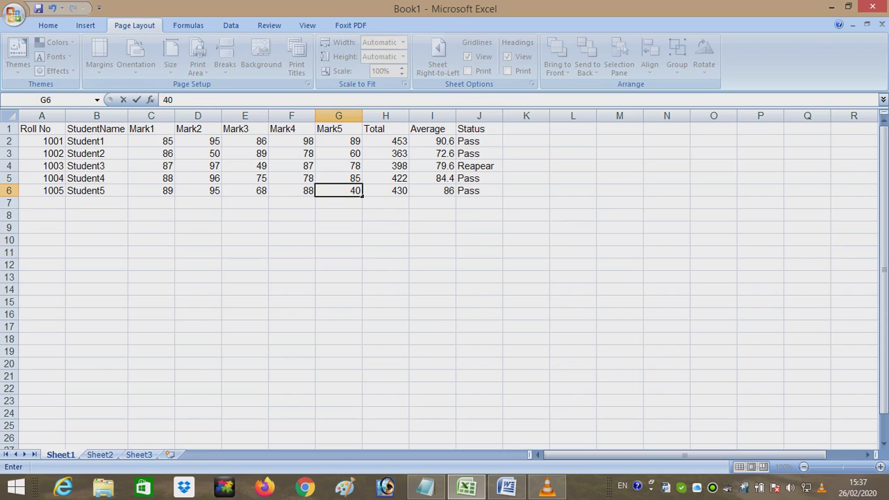
key(Return)
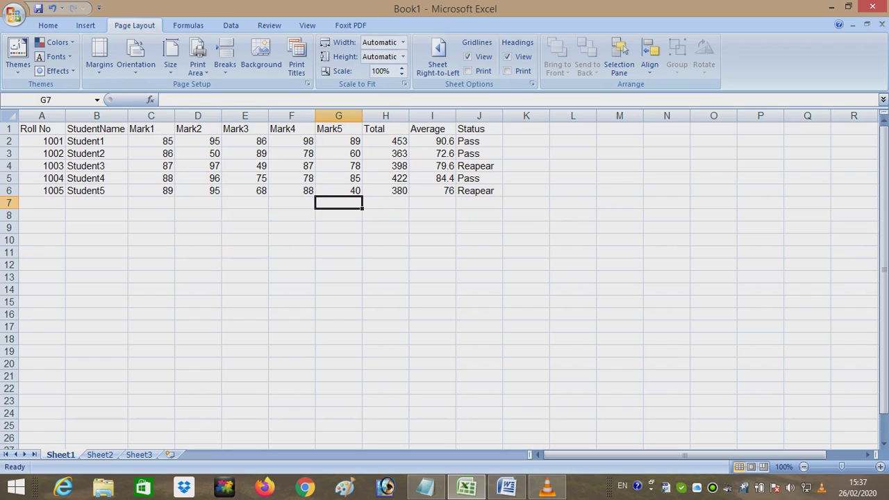